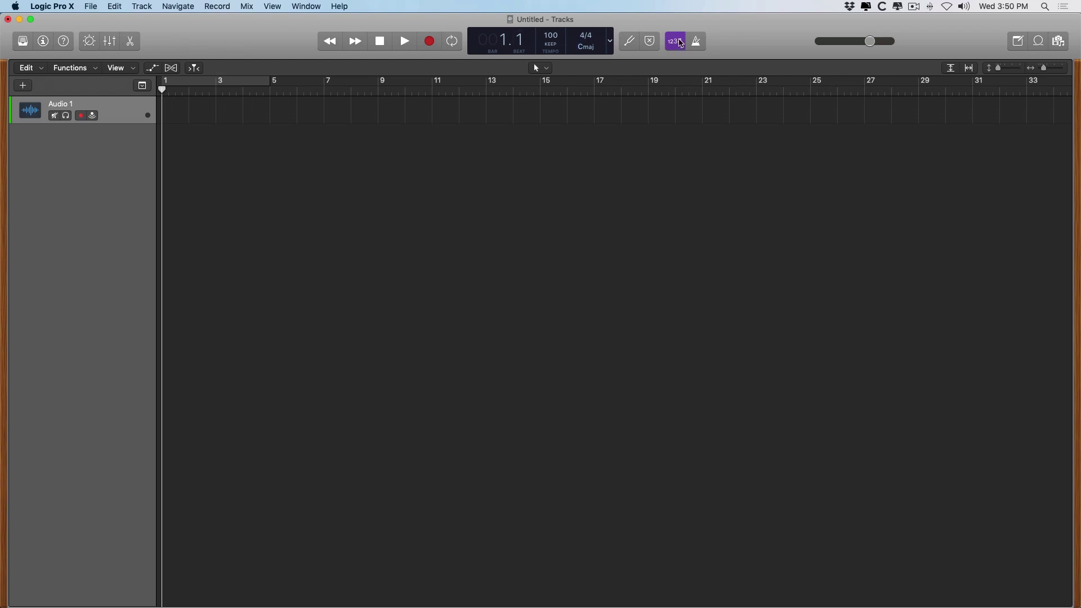
Add a new Drummer track to the project and play its default drum region.
left_click(695, 41)
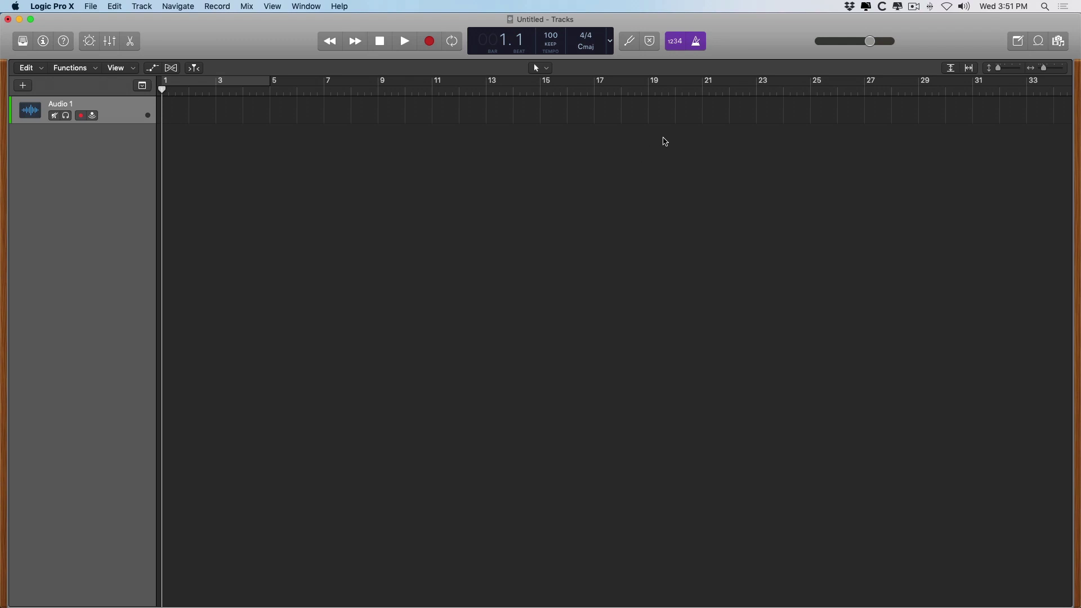
left_click(698, 44)
left_click(141, 6)
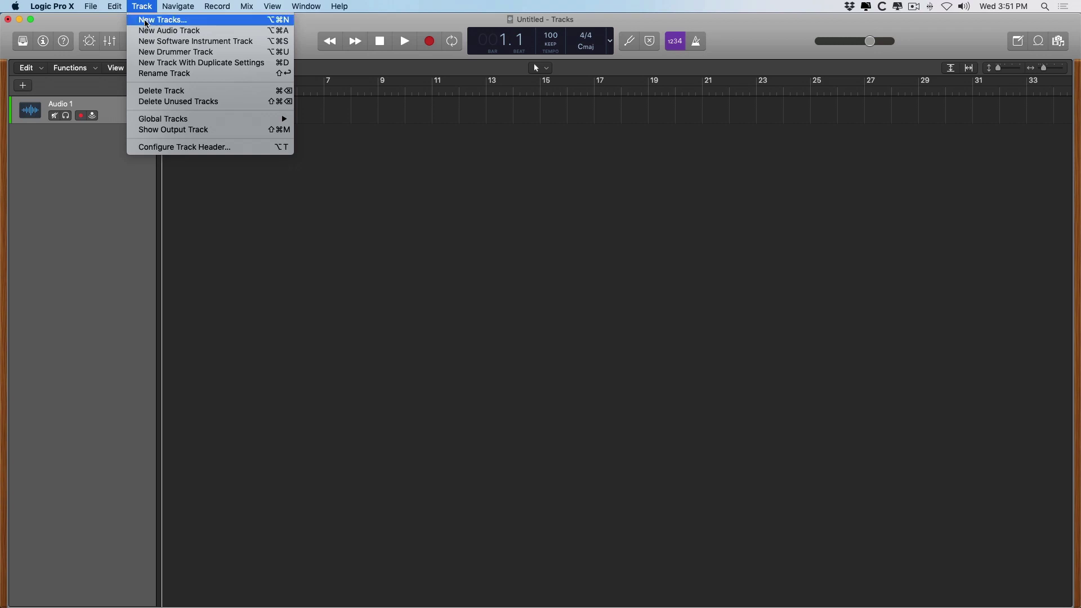
left_click(144, 51)
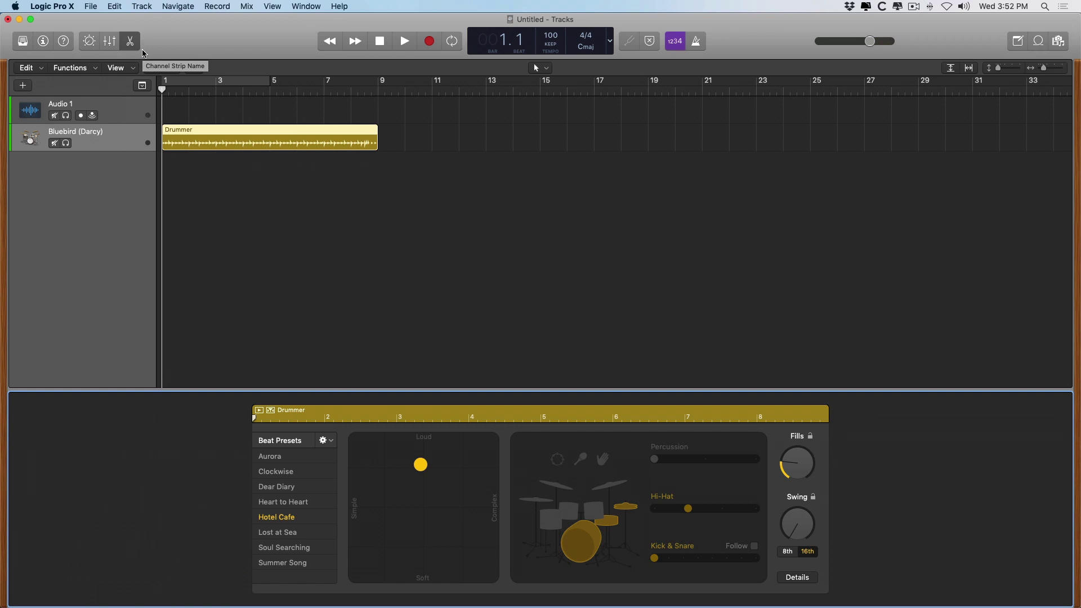
key("space")
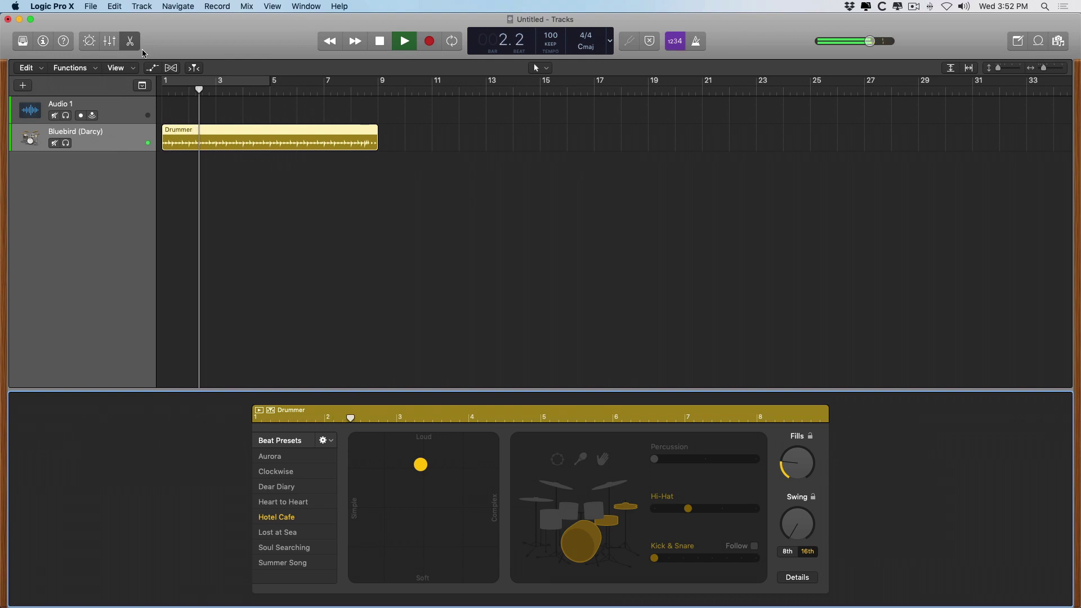
key("space")
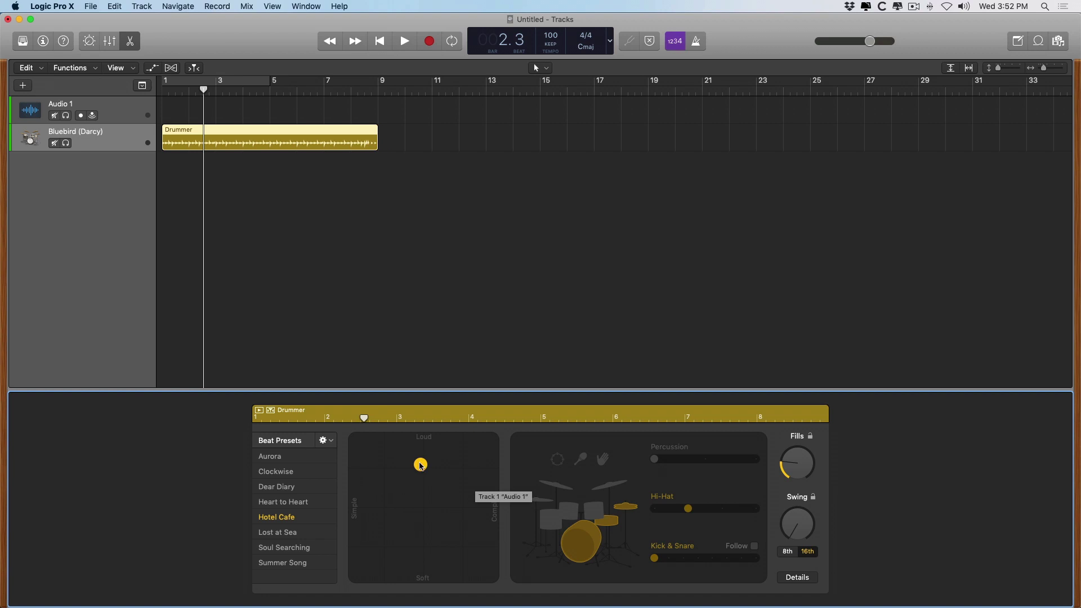
Set the drummer's beat to the loudest, most complex extreme and play the region from its start.
left_click_drag(479, 450, 506, 440)
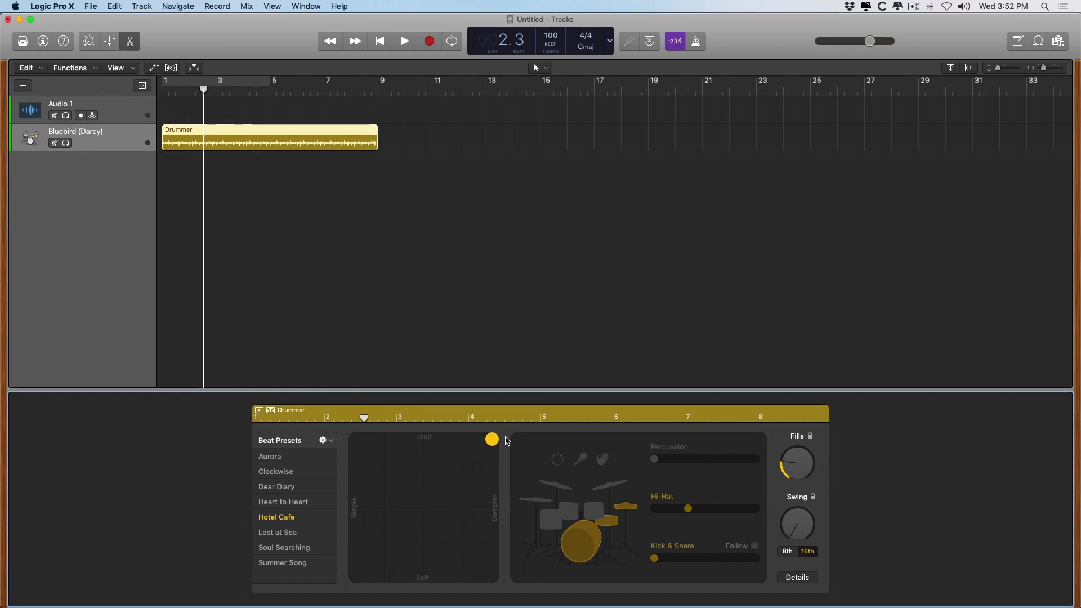
key("z")
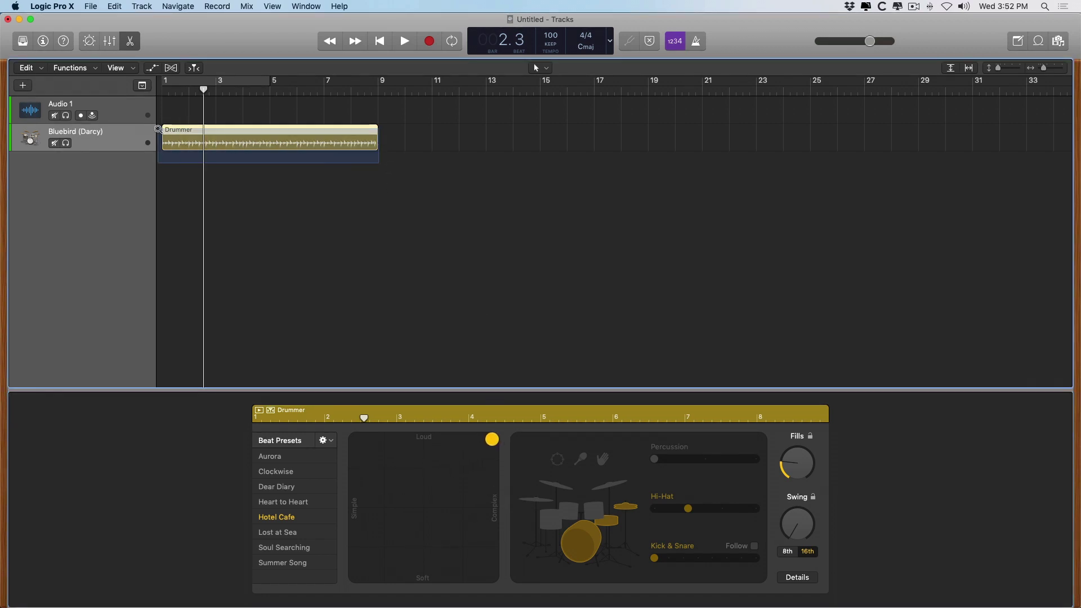
key("Return")
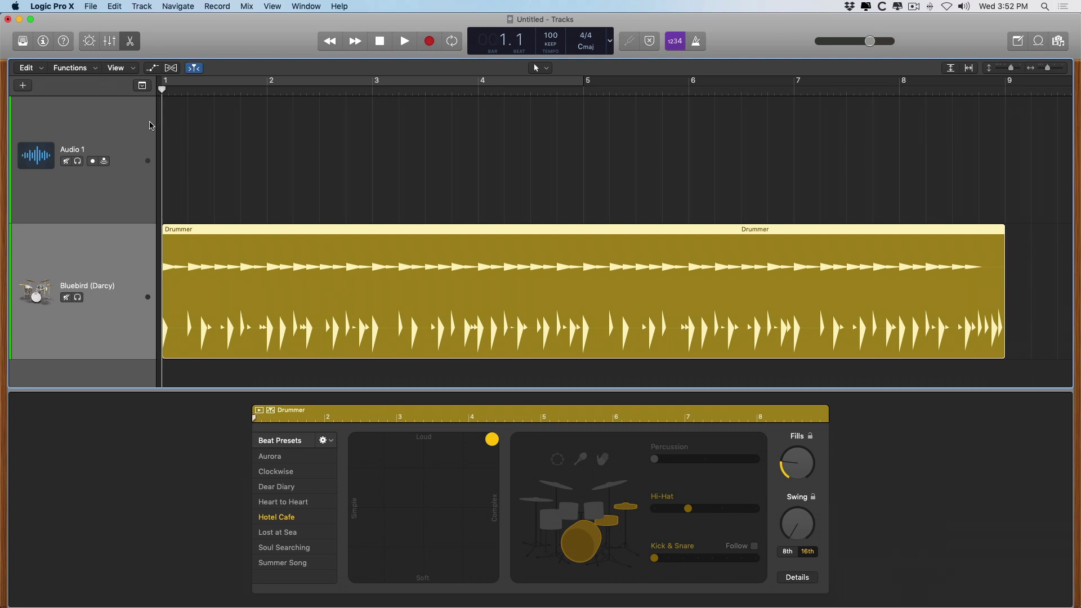
key("space")
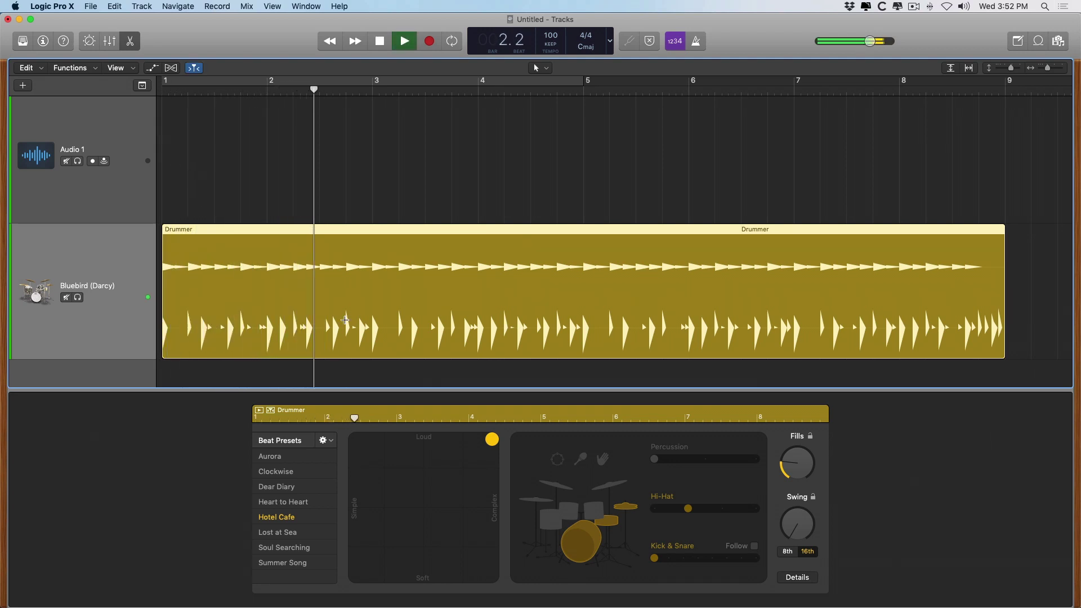
key("space")
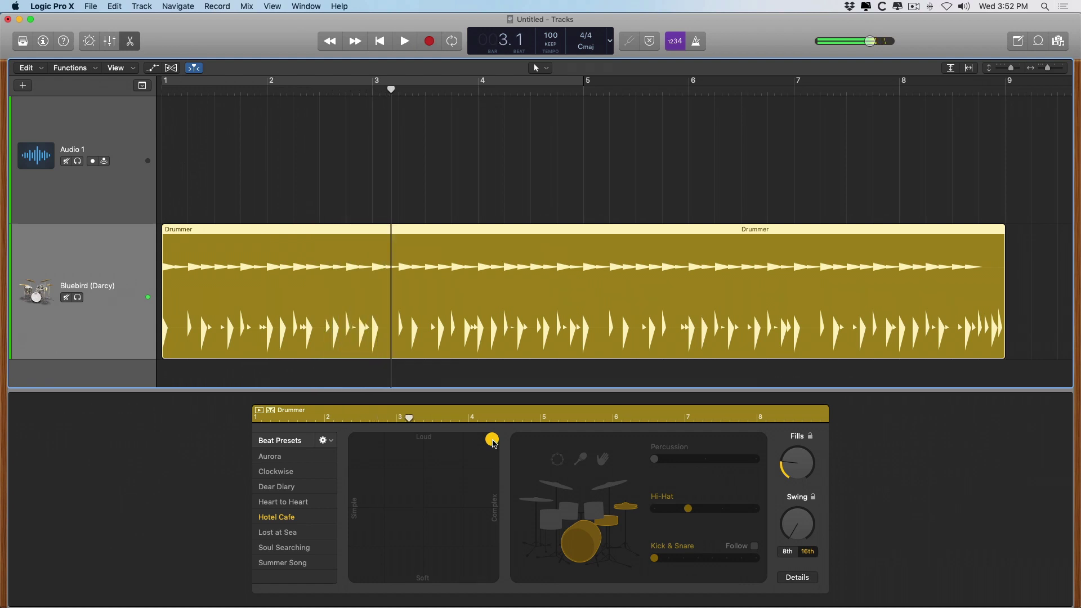
Set the drummer's beat to the softest, simplest extreme and play the region.
left_click_drag(493, 444, 348, 585)
key("space")
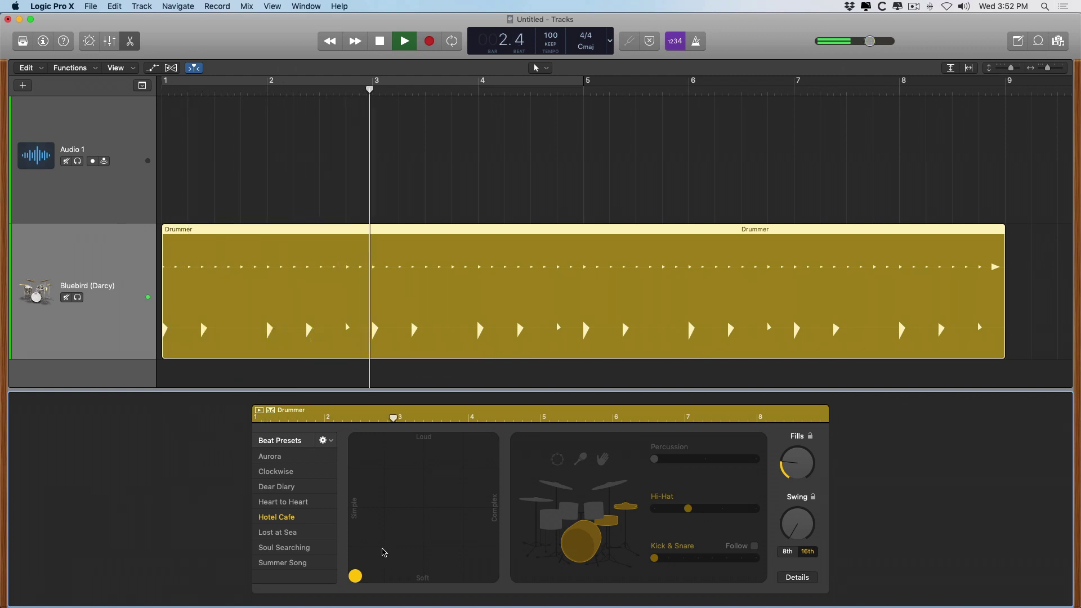
key("space")
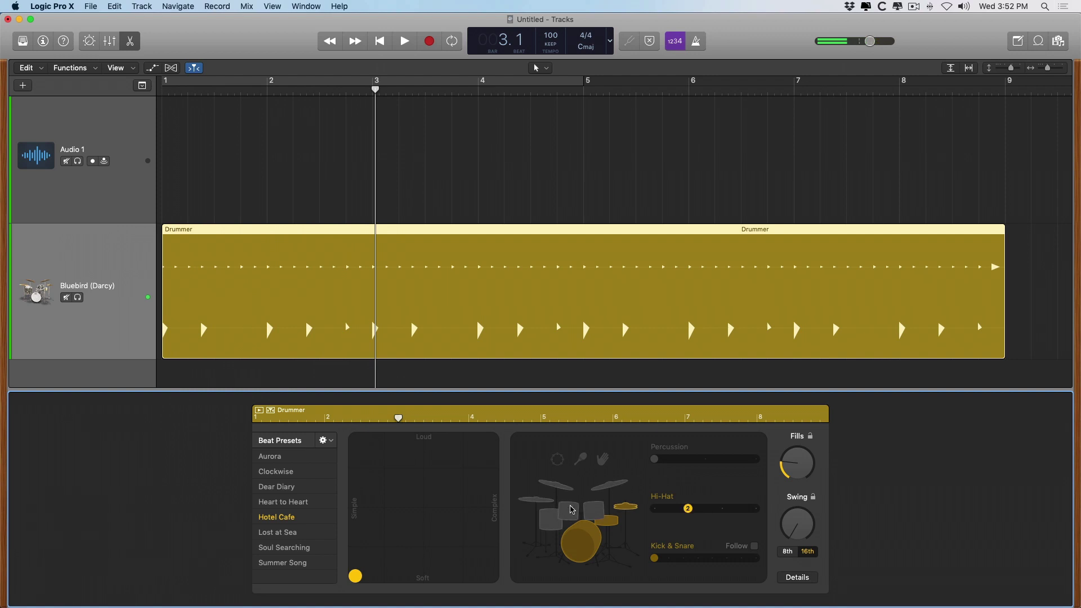
Have the drummer play toms instead of the hi-hat and audition the region from its start.
left_click(570, 509)
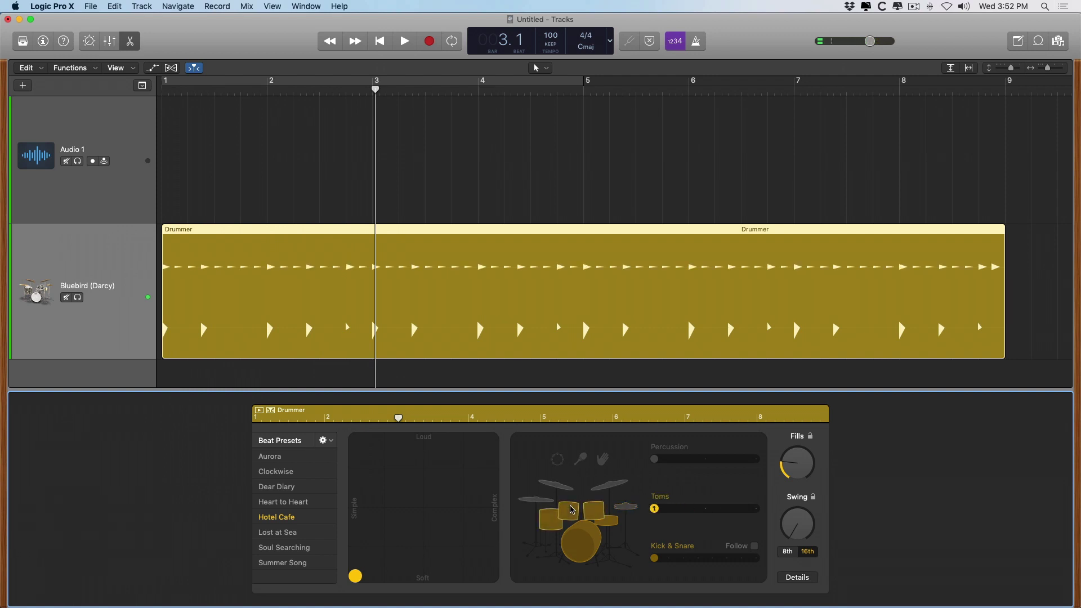
key("Return")
key("space")
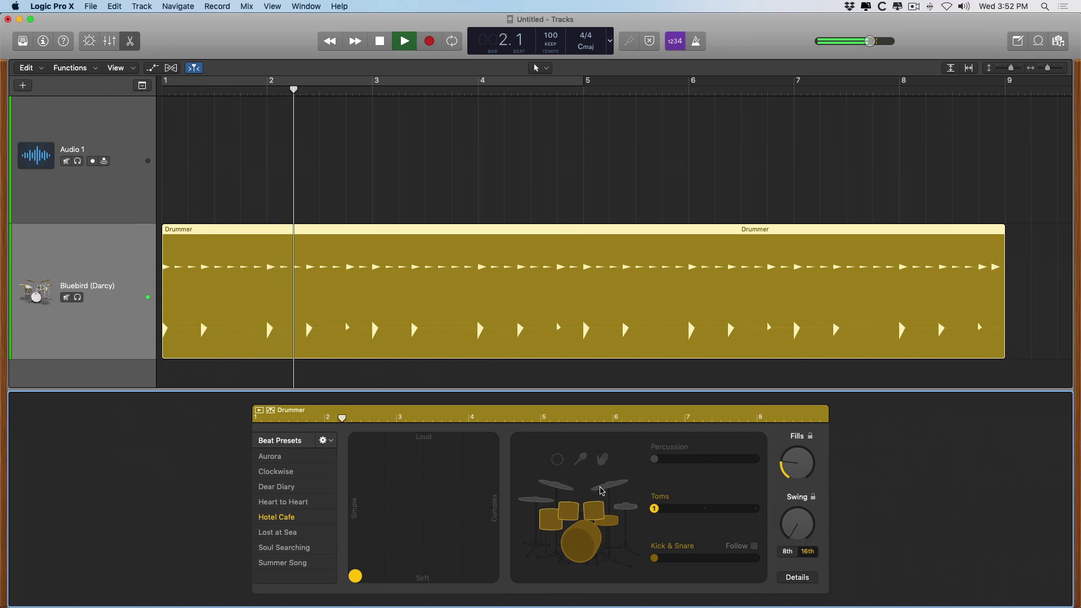
Switch the drummer from toms to cymbals at variation 3 and choose a mid-range kick and snare variation.
left_click(601, 489)
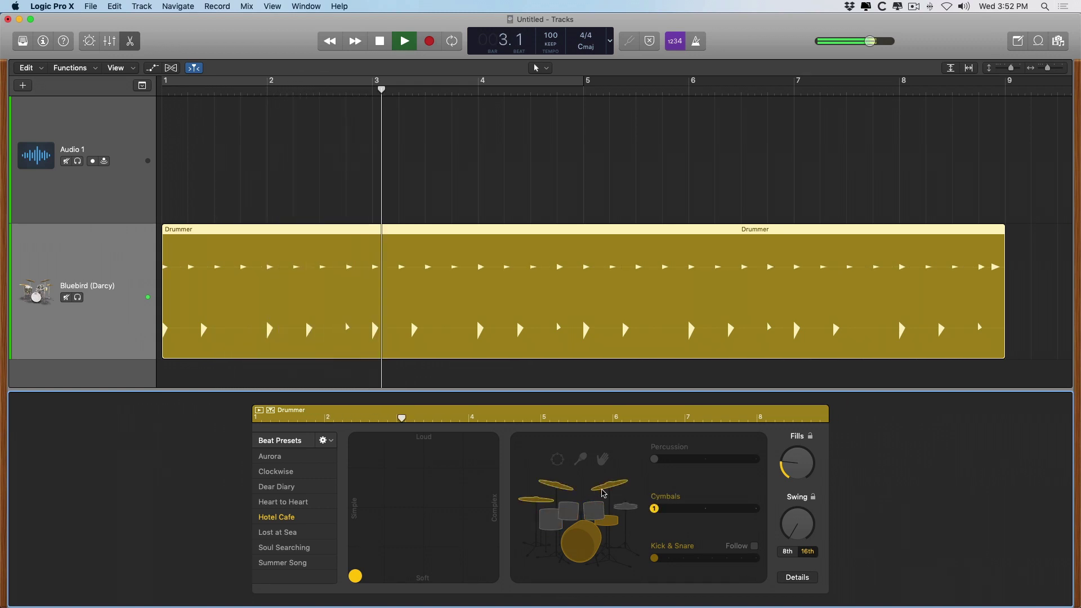
key("space")
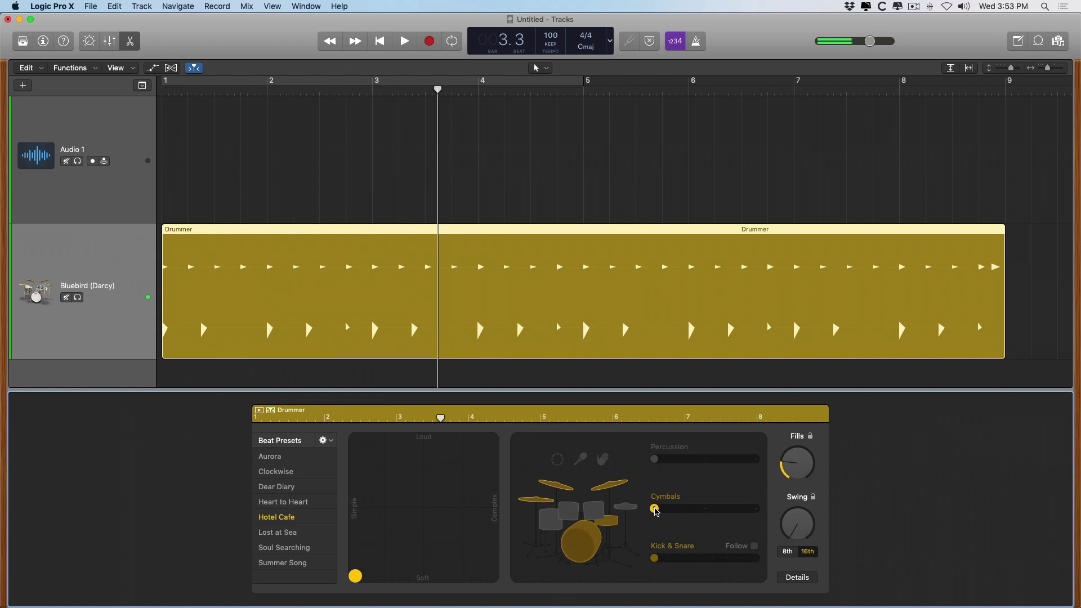
left_click_drag(655, 510, 757, 509)
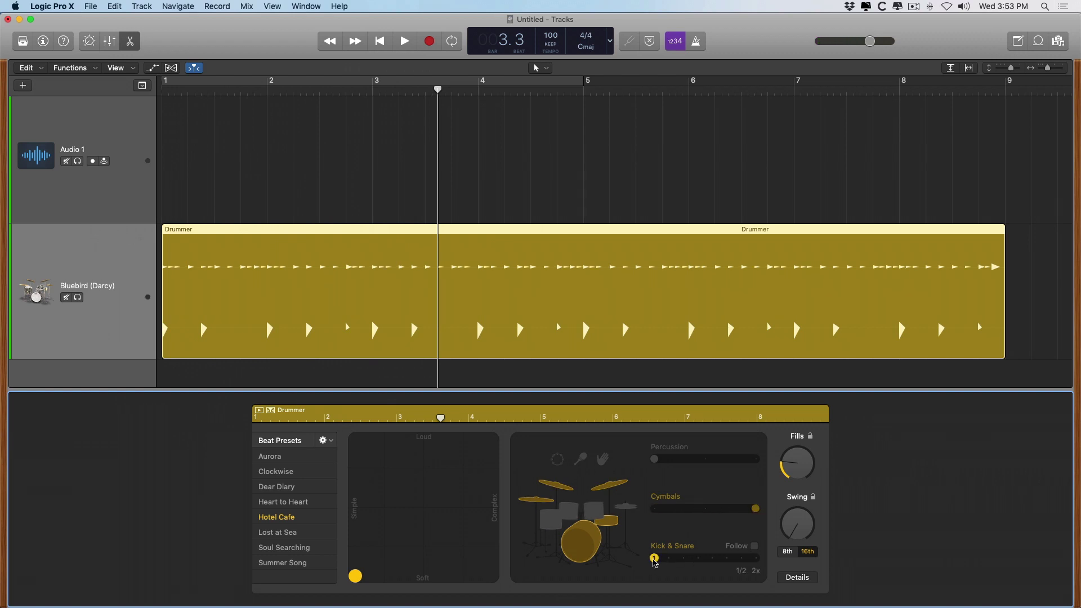
left_click_drag(654, 560, 700, 561)
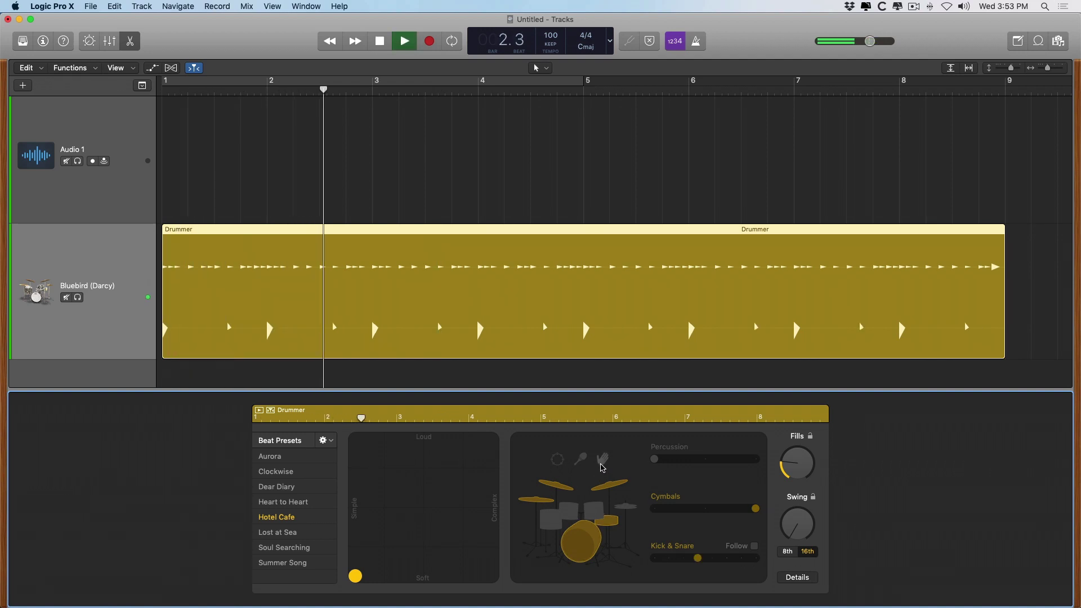
Add handclaps to the beat and set the percussion to its middle variation during playback.
left_click(601, 465)
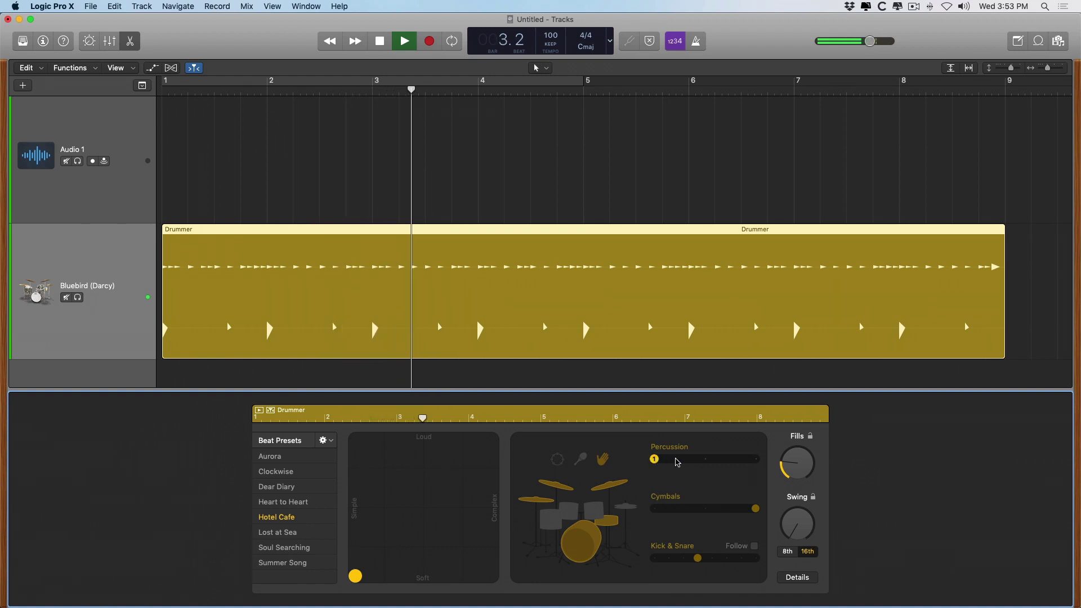
left_click_drag(677, 462, 705, 459)
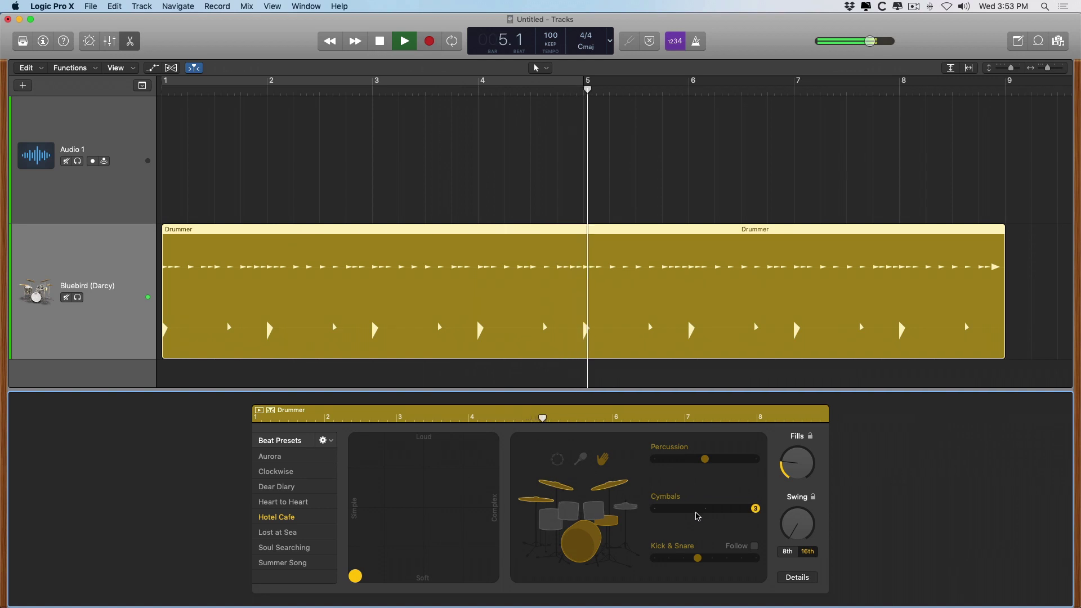
key("space")
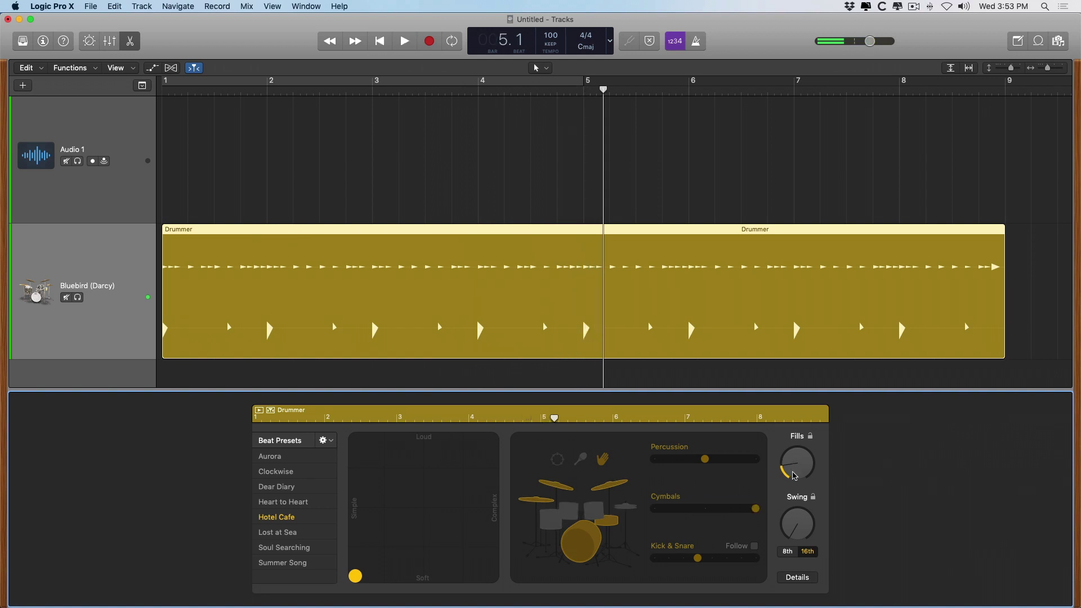
Raise the drummer's fills to the maximum and set the swing to about a third while auditioning the region.
mouse_move(794, 476)
left_mouse_down()
mouse_move(805, 471)
mouse_move(784, 478)
left_mouse_up()
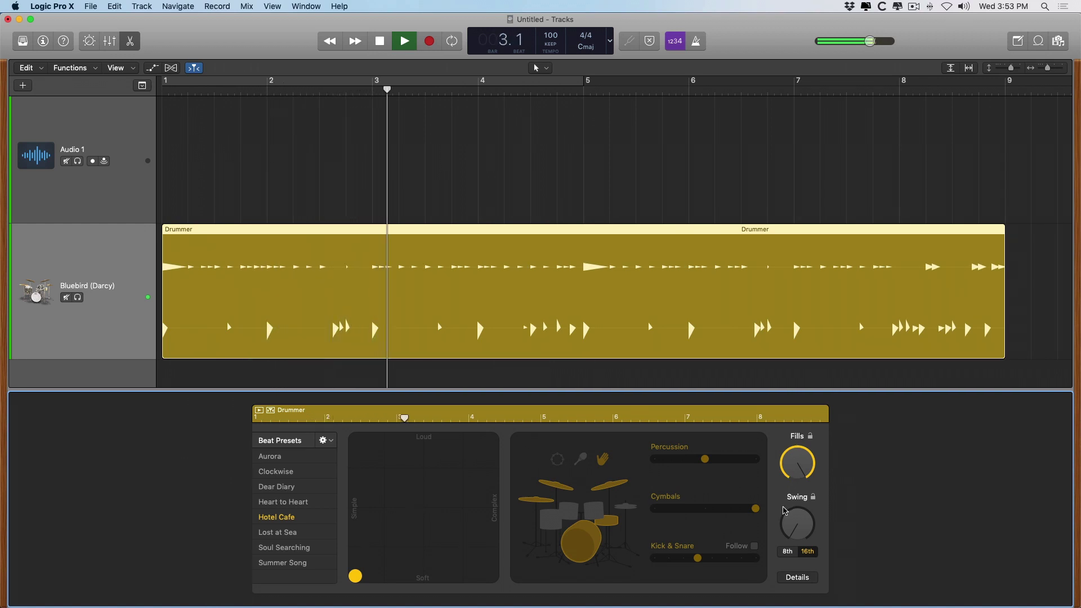
left_click_drag(784, 510, 796, 396)
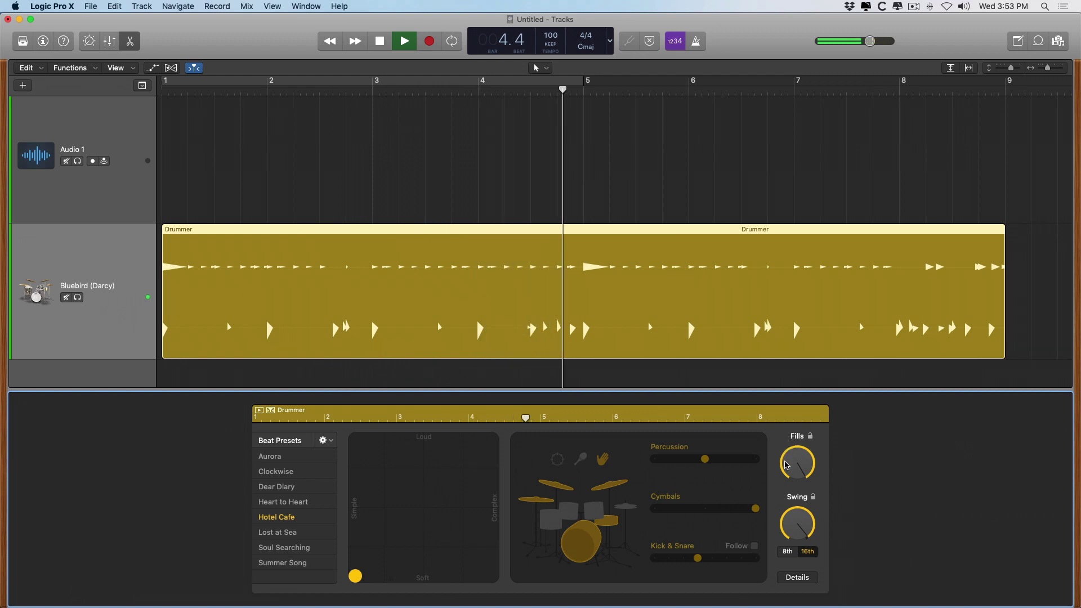
key("space")
left_click_drag(791, 522, 791, 589)
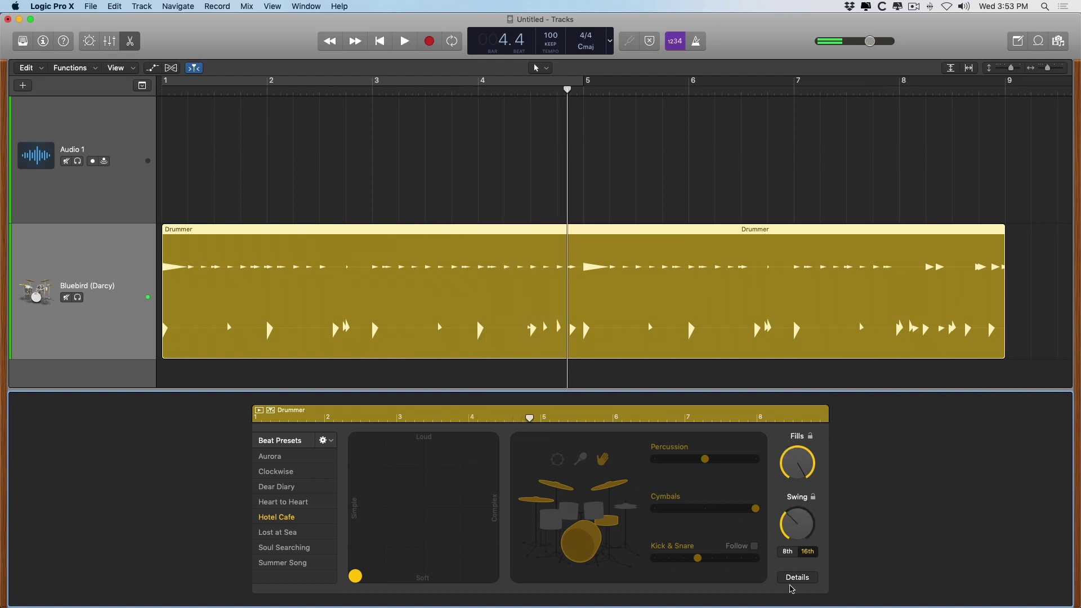
left_click(796, 584)
left_click(795, 584)
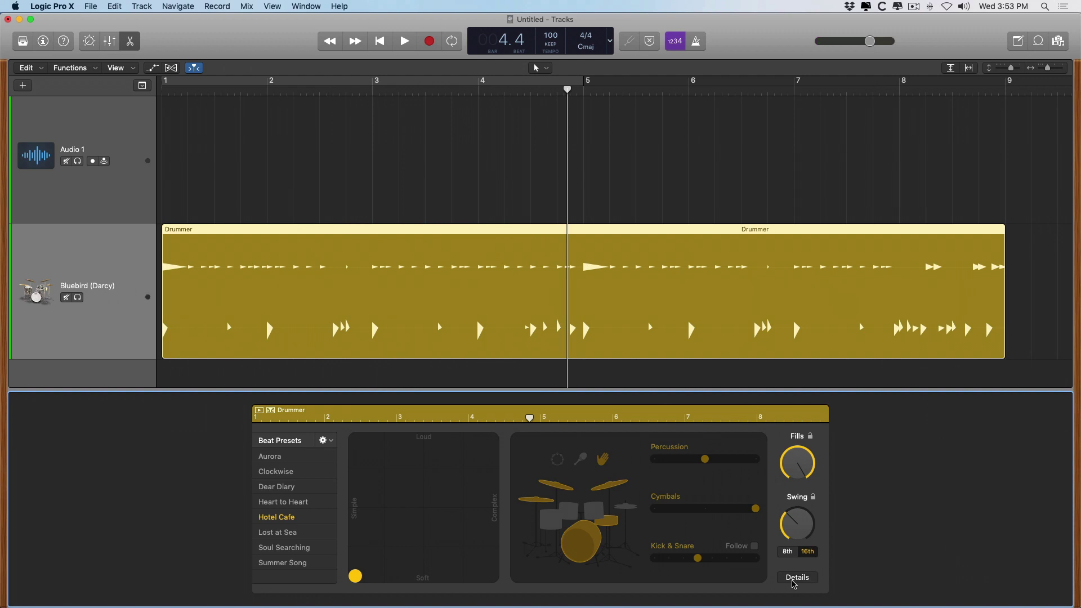
Change the track's drummer to the Hip Hop player Dez - Trap, replacing the region settings, and play the new beat.
left_click(23, 43)
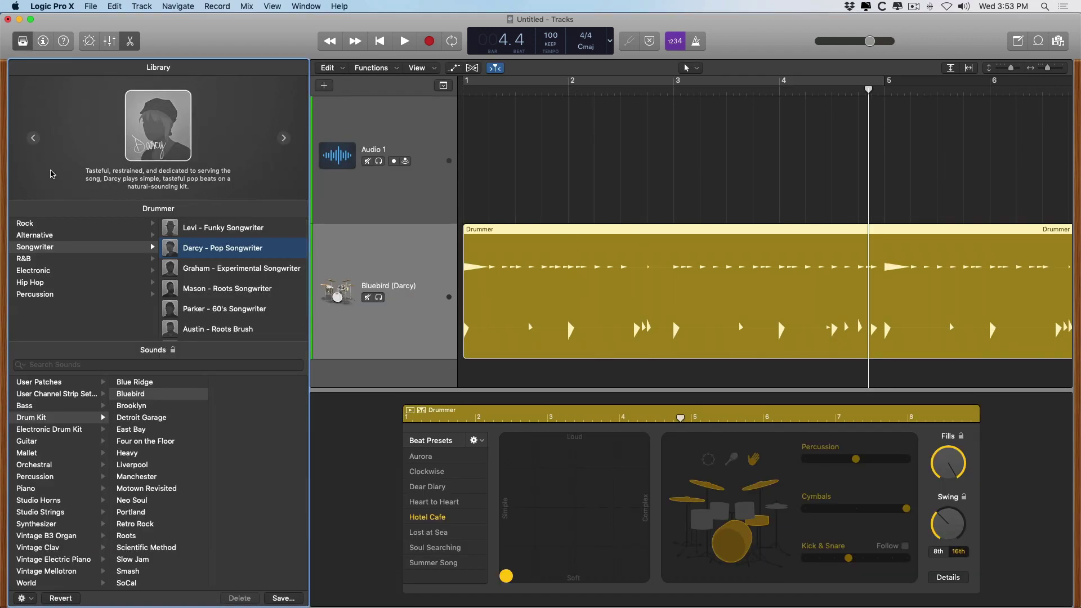
left_click(72, 285)
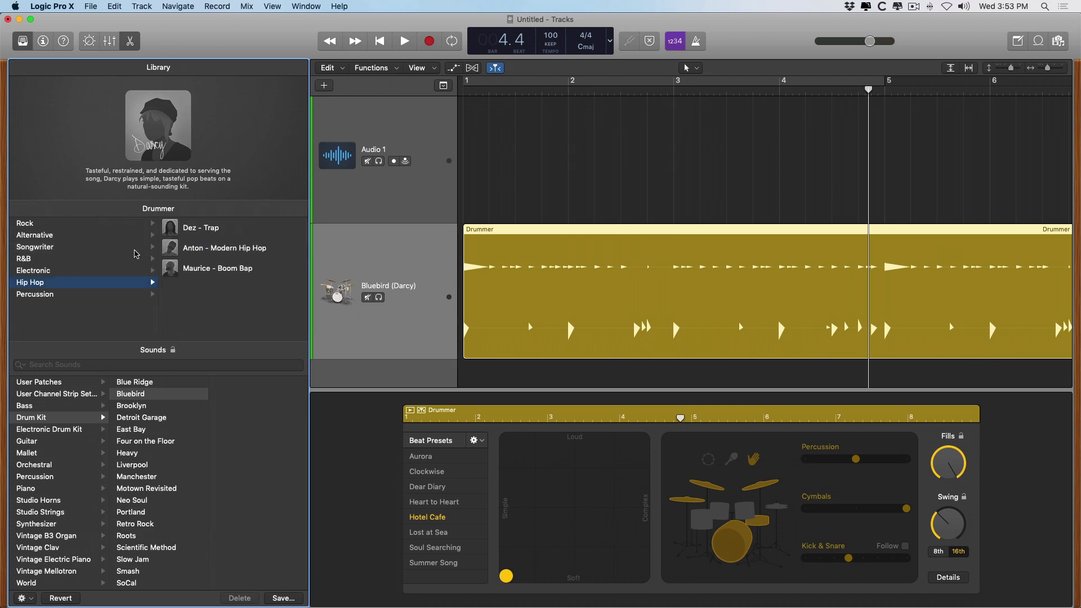
left_click(197, 234)
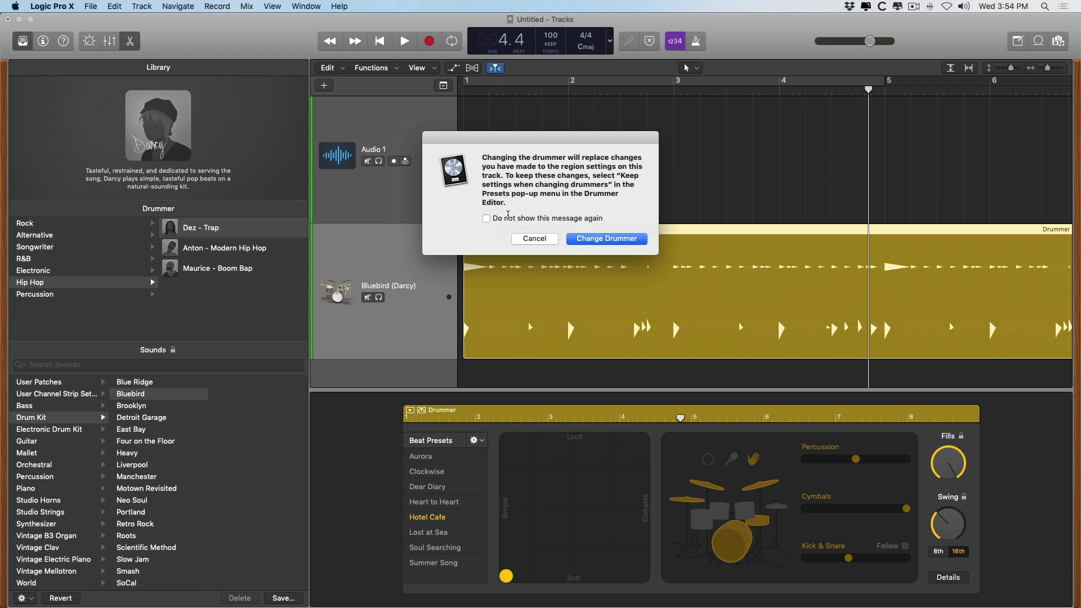
left_click(606, 239)
key("Return")
key("space")
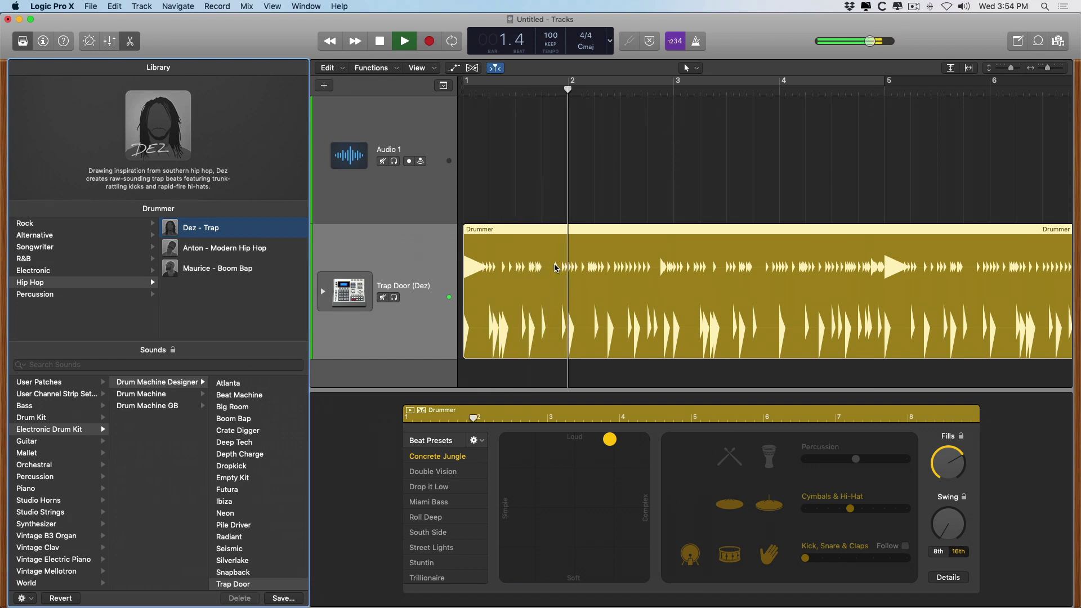
key("space")
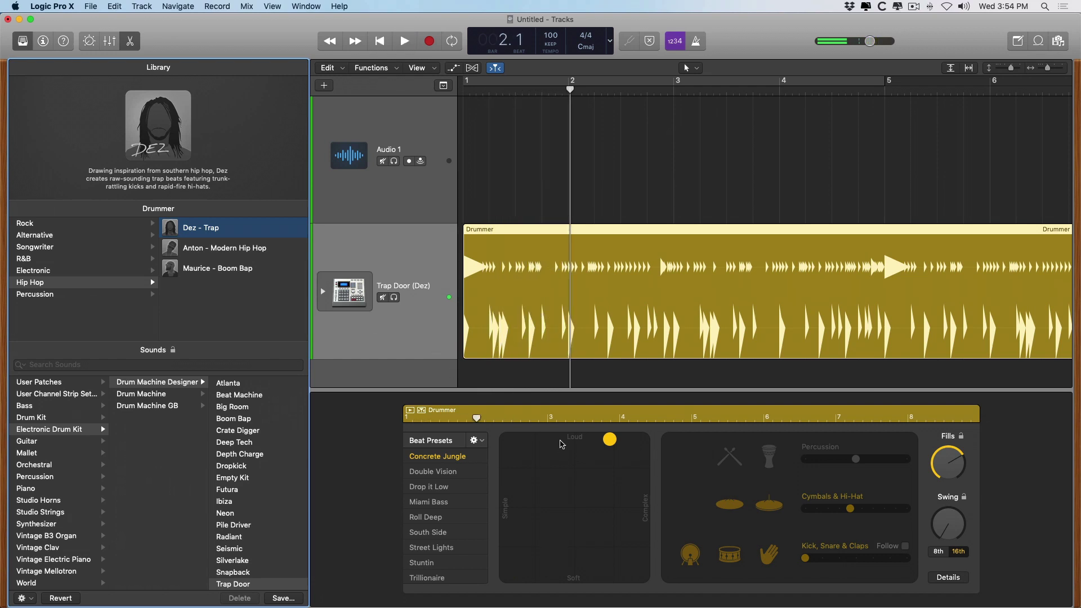
Make the trap beat simpler and slightly softer, and play the region.
left_click_drag(609, 440, 535, 453)
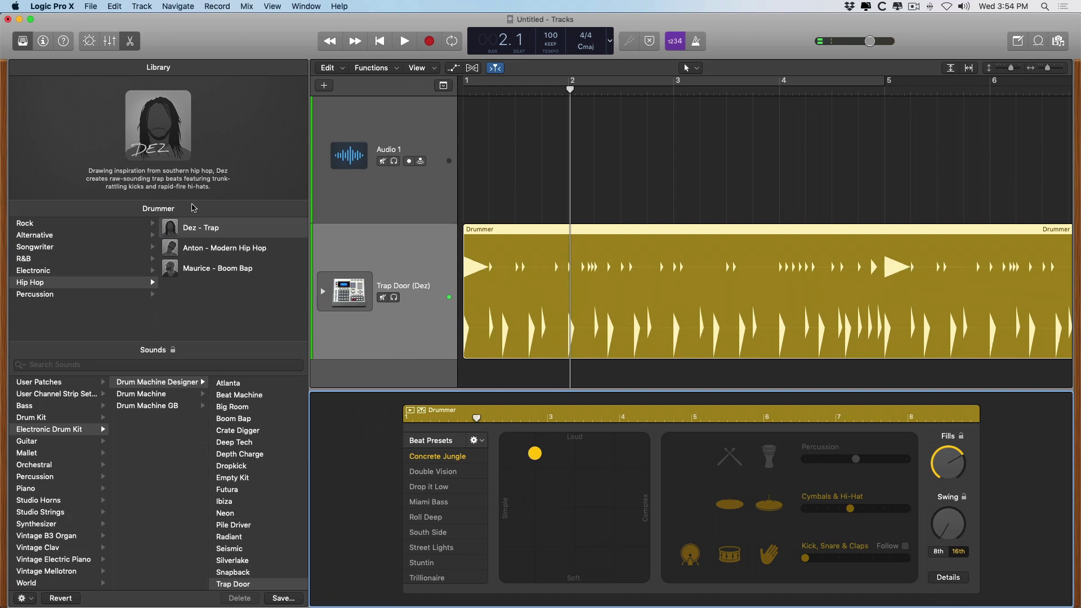
key("space")
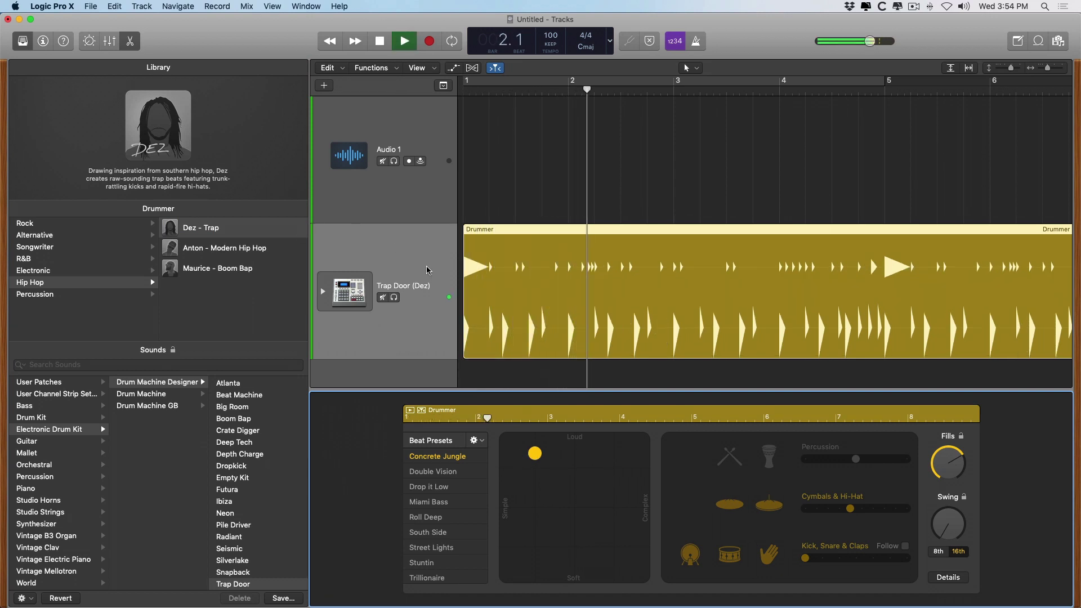
key("space")
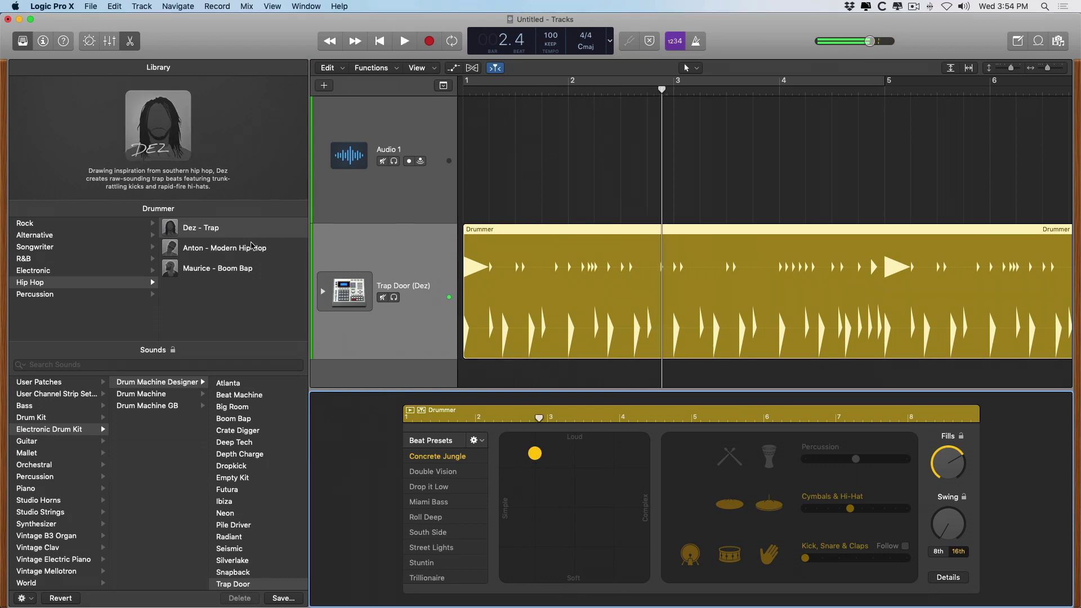
Change the track's drummer to Anton - Modern Hip Hop and play the new beat.
left_click(243, 249)
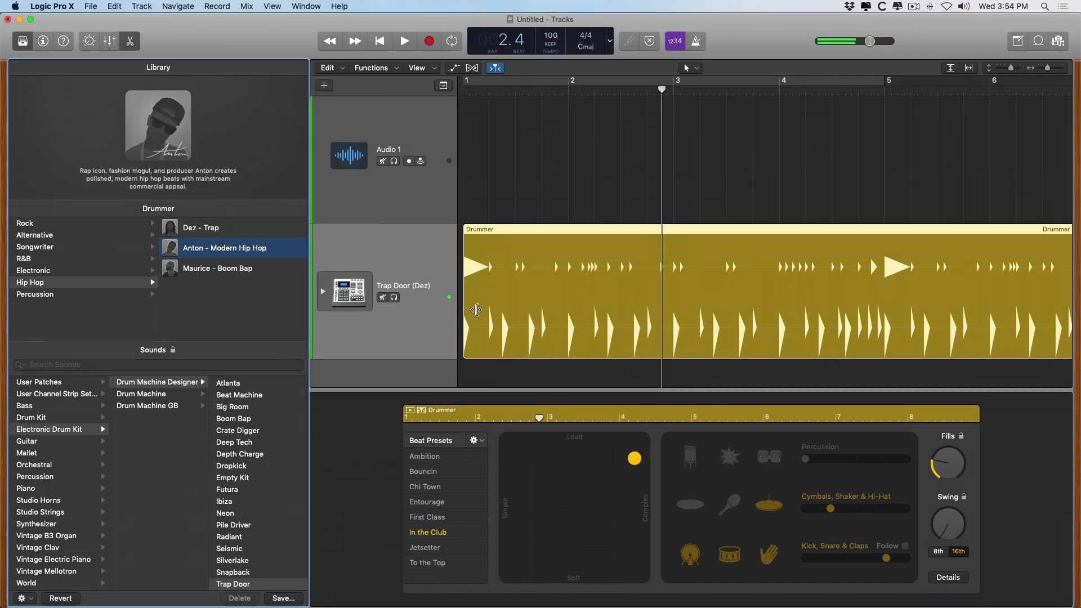
key("space")
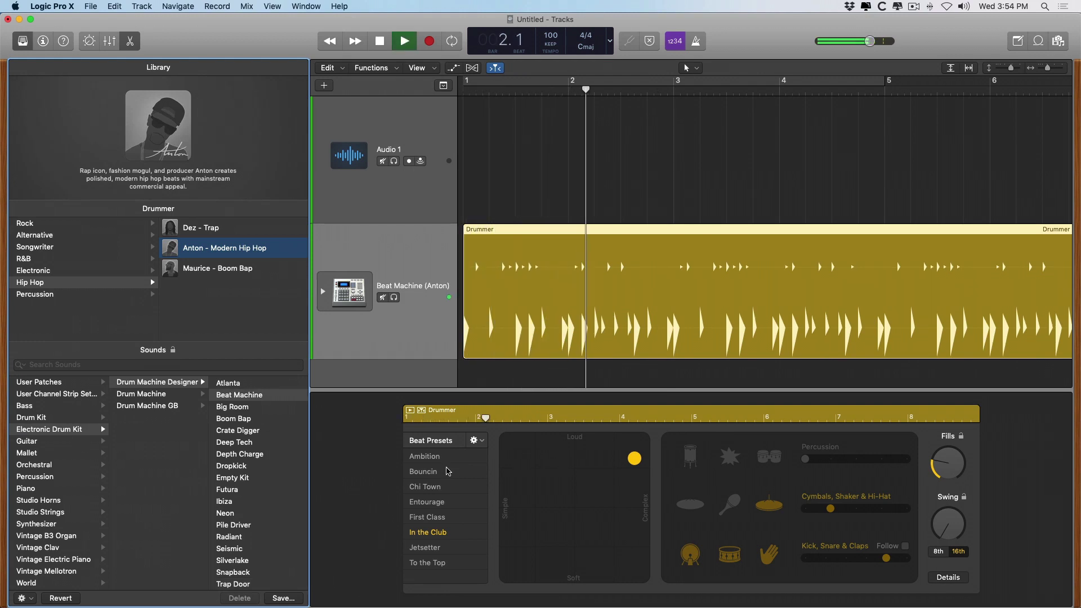
Apply the Ambition beat preset to the Drummer region and play the new beat briefly.
key("space")
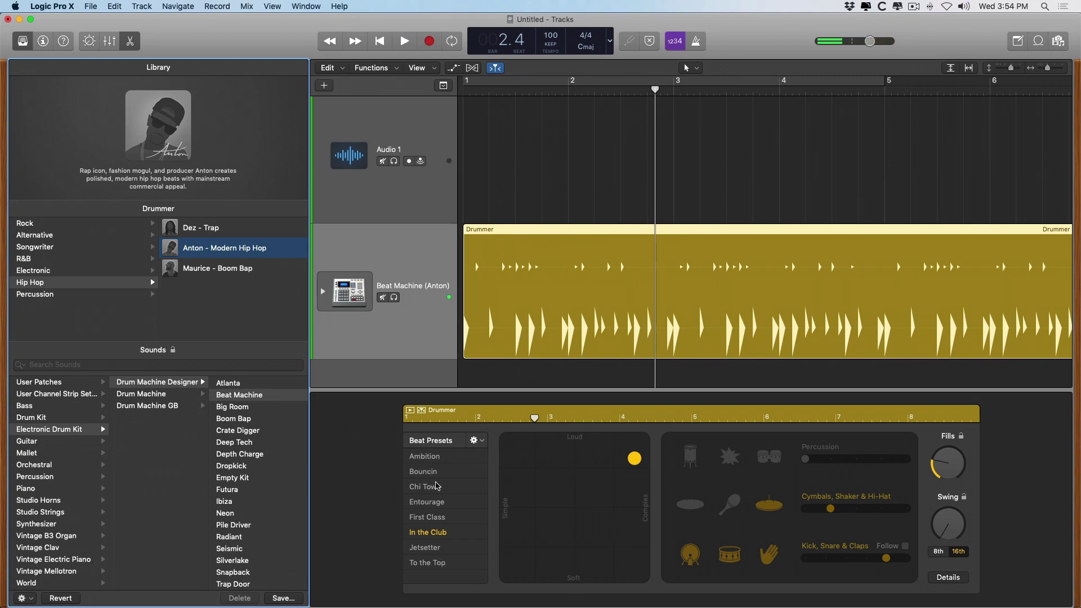
left_click(434, 461)
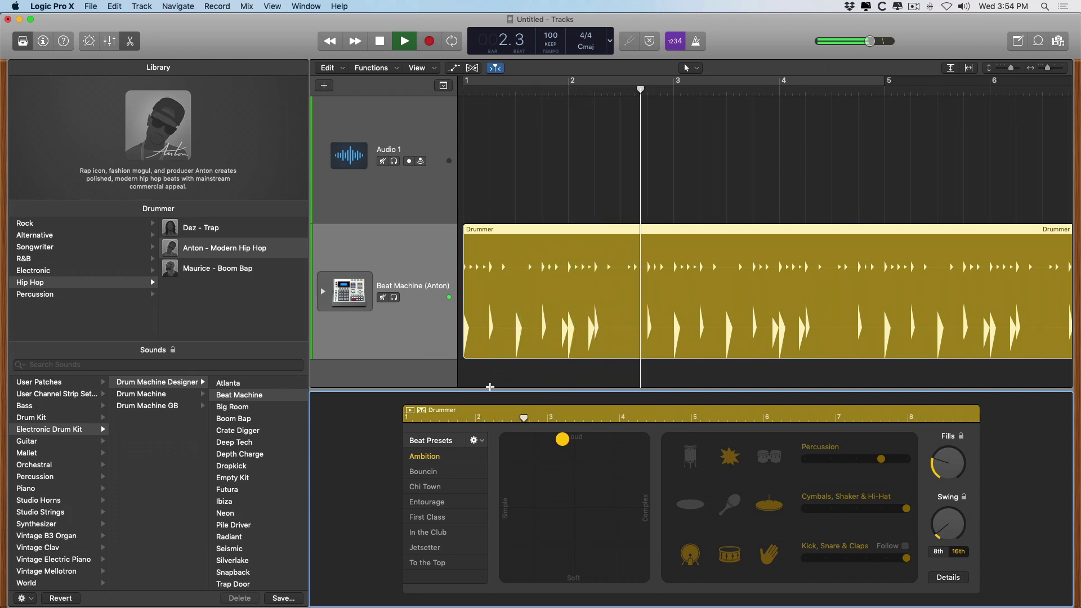
key("space")
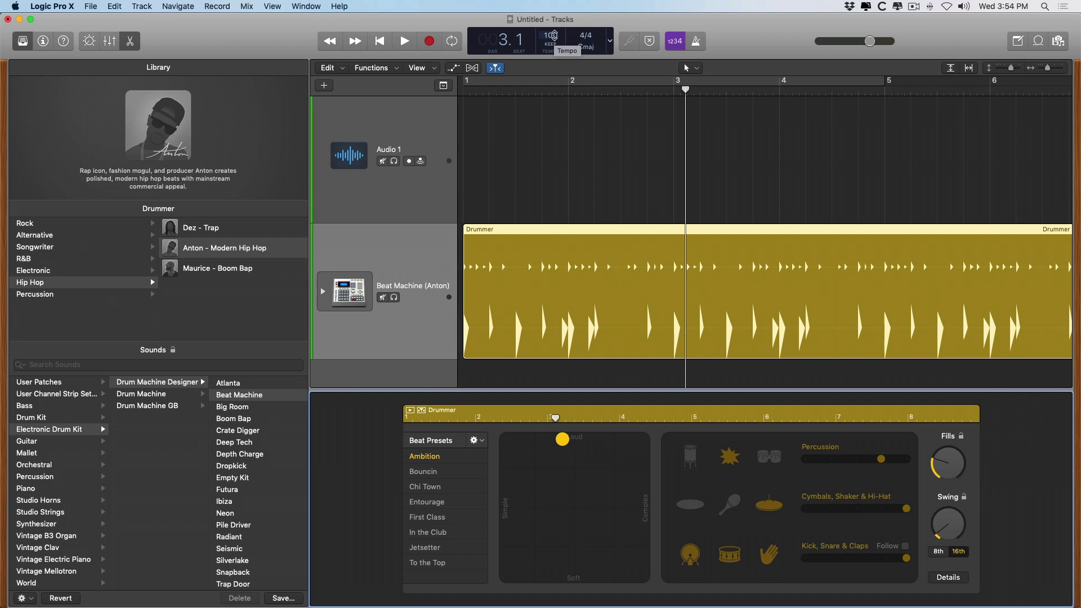
Set the project tempo to 85 and play the drum beat from the start.
left_click_drag(554, 36, 554, 41)
key("Return")
key("space")
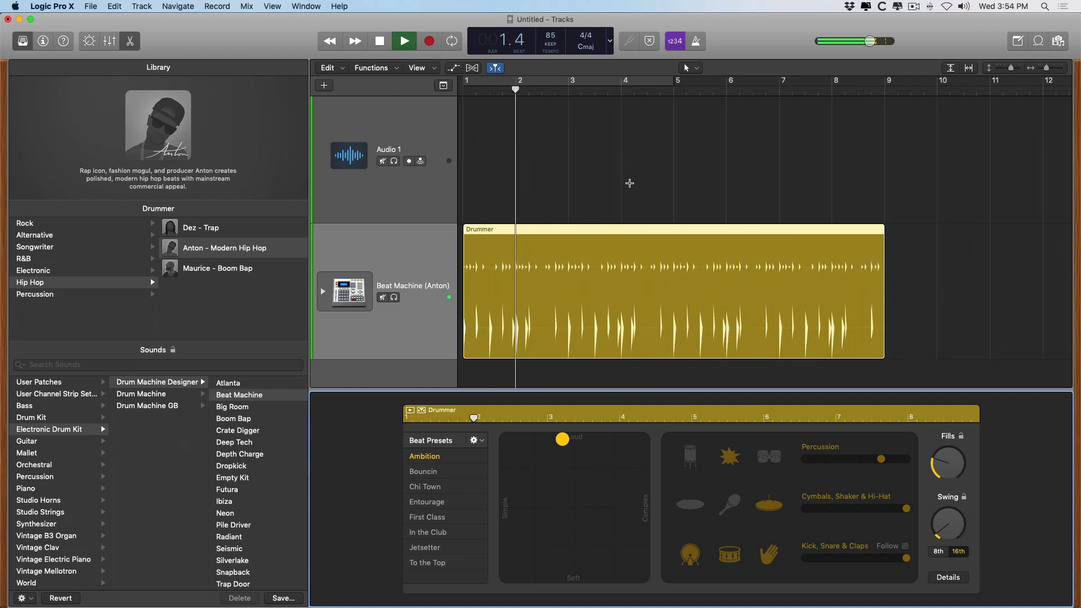
key("super+Right")
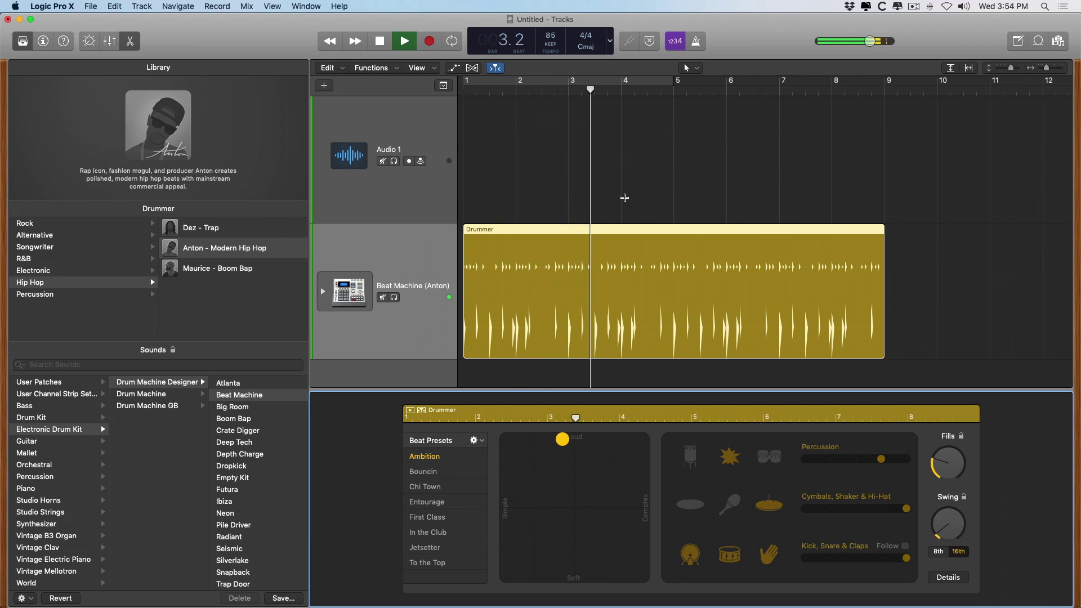
key("space")
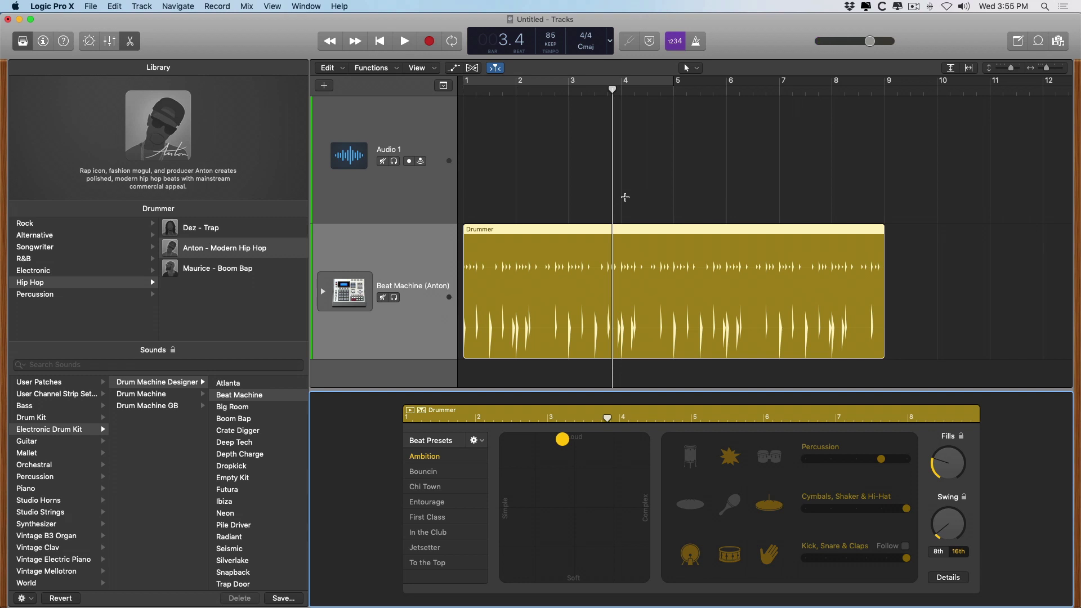
Replace the Library with the Loop Browser and view its instrument categories and loop types.
left_click(23, 40)
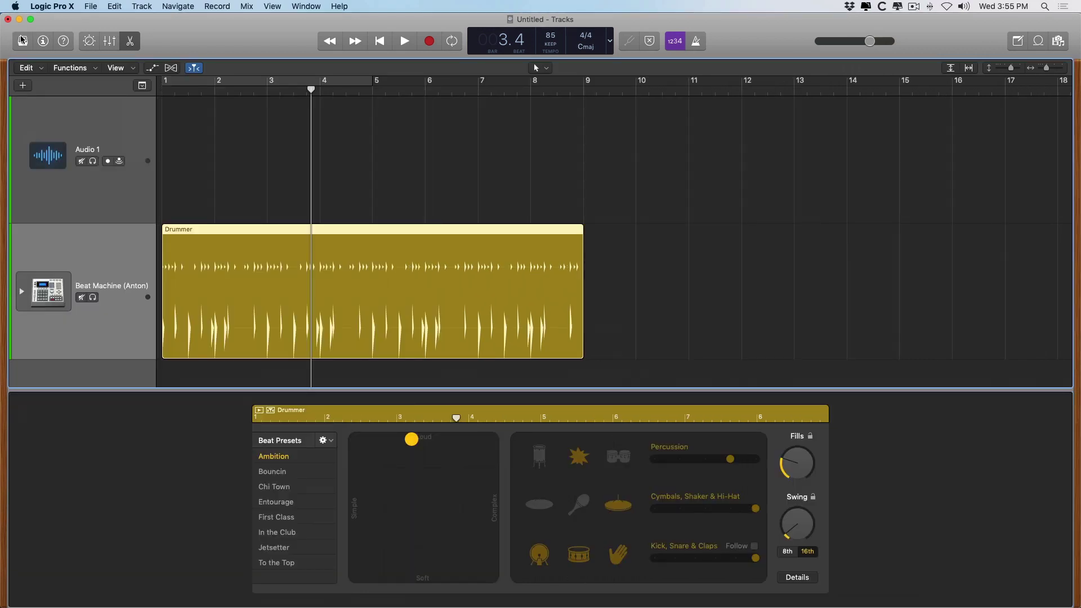
left_click(1038, 43)
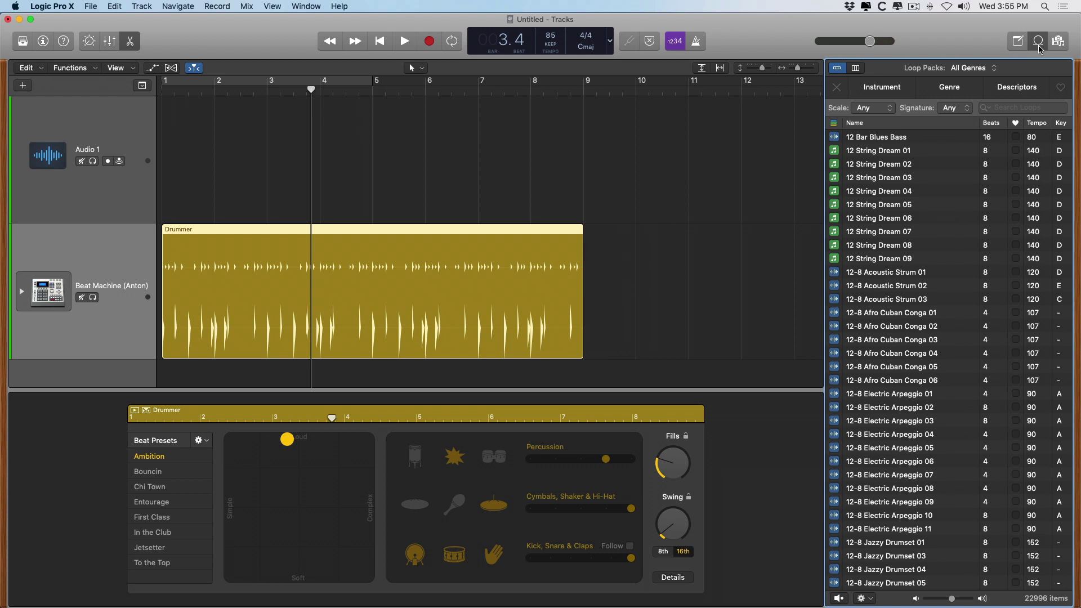
left_click(879, 89)
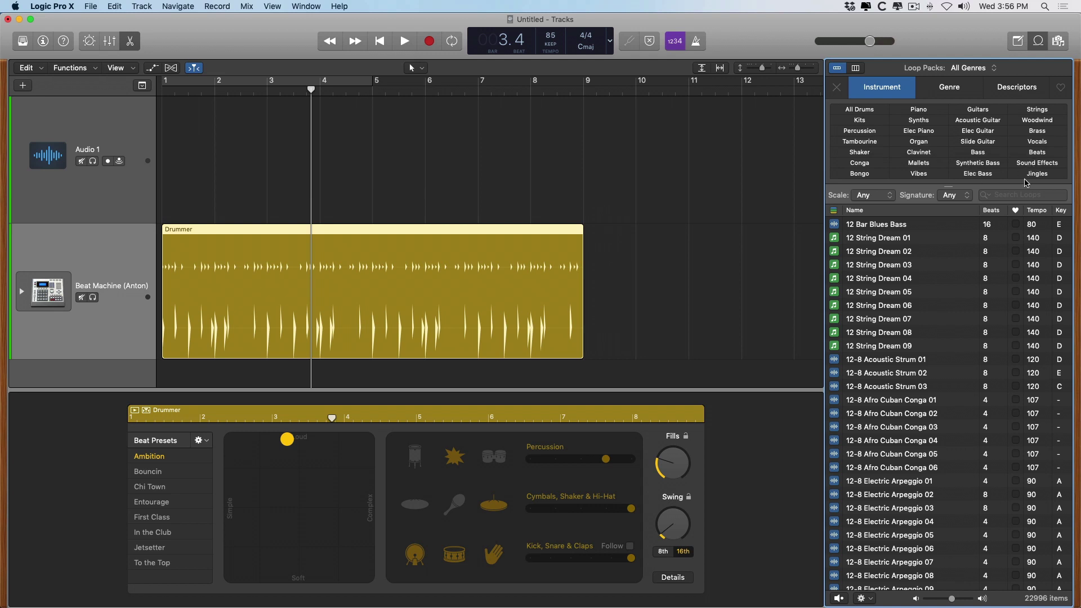
left_click(833, 211)
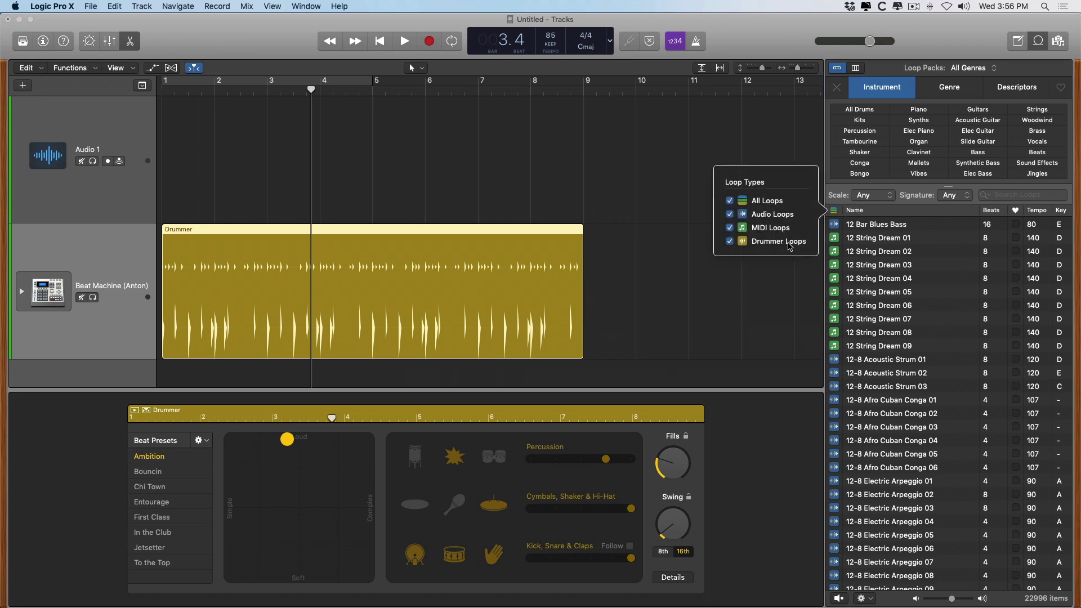
left_click(585, 246)
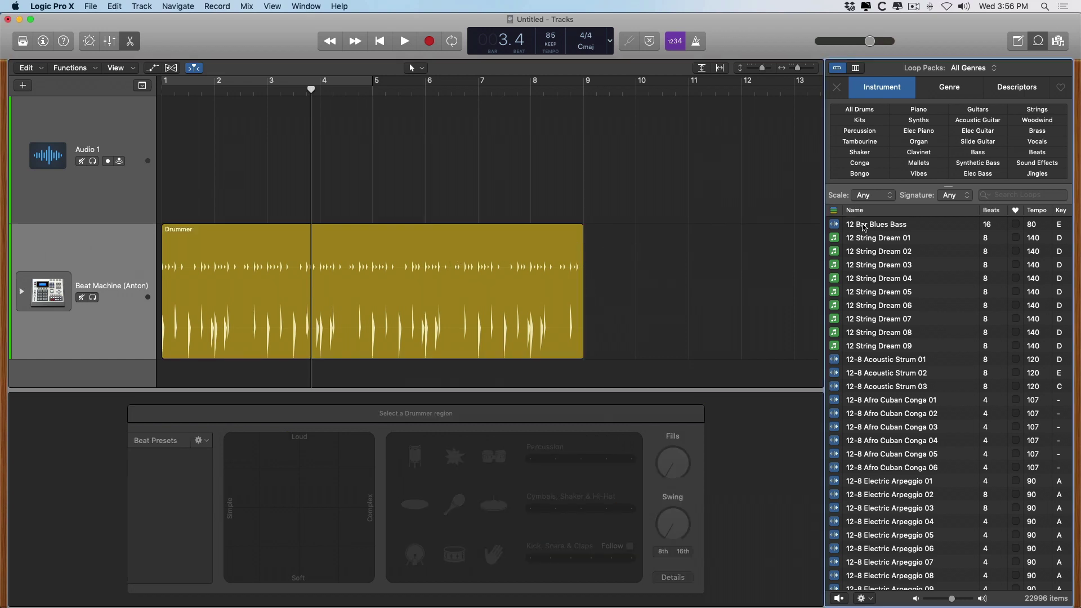
Add the 12 Bar Blues Bass audio loop to the empty audio track at bar 7.
left_click_drag(867, 225, 494, 173)
left_click_drag(415, 195, 512, 293)
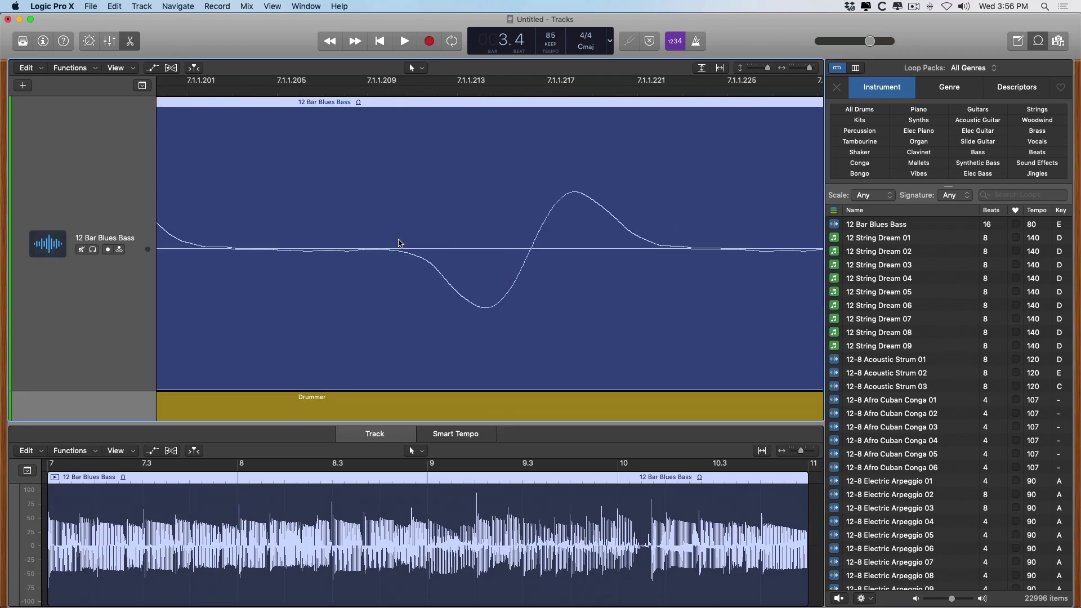
scroll(727, 276, "right", 10)
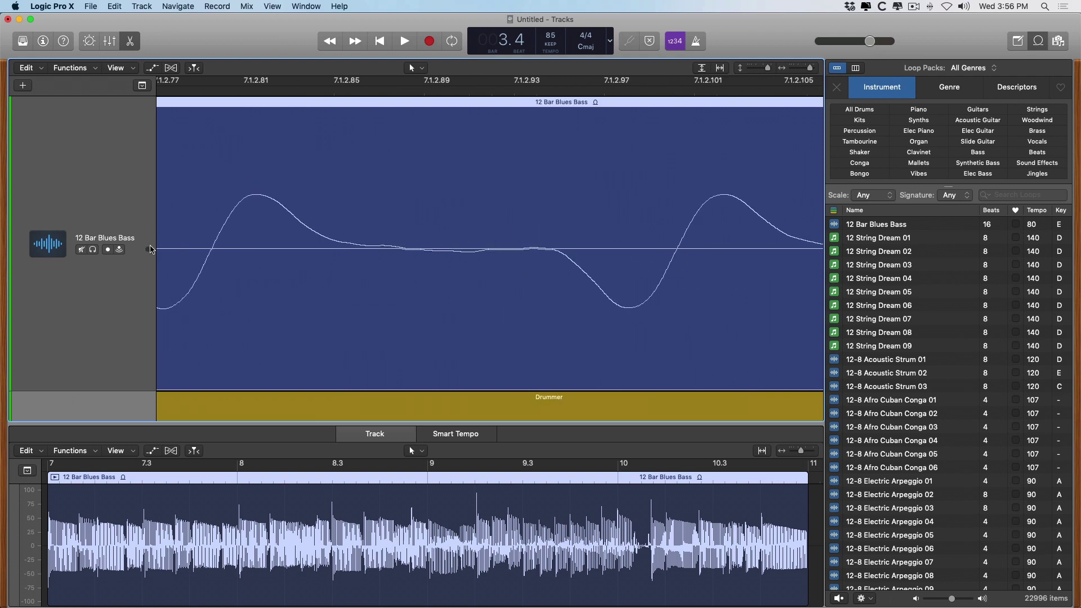
key("super+Left")
key("super+Left")
key("super+Left")
key("super+Left")
key("super+Left")
key("super+Left")
key("super+Left")
key("super+Left")
key("super+Left")
key("super+Left")
key("super+Left")
key("super+Left")
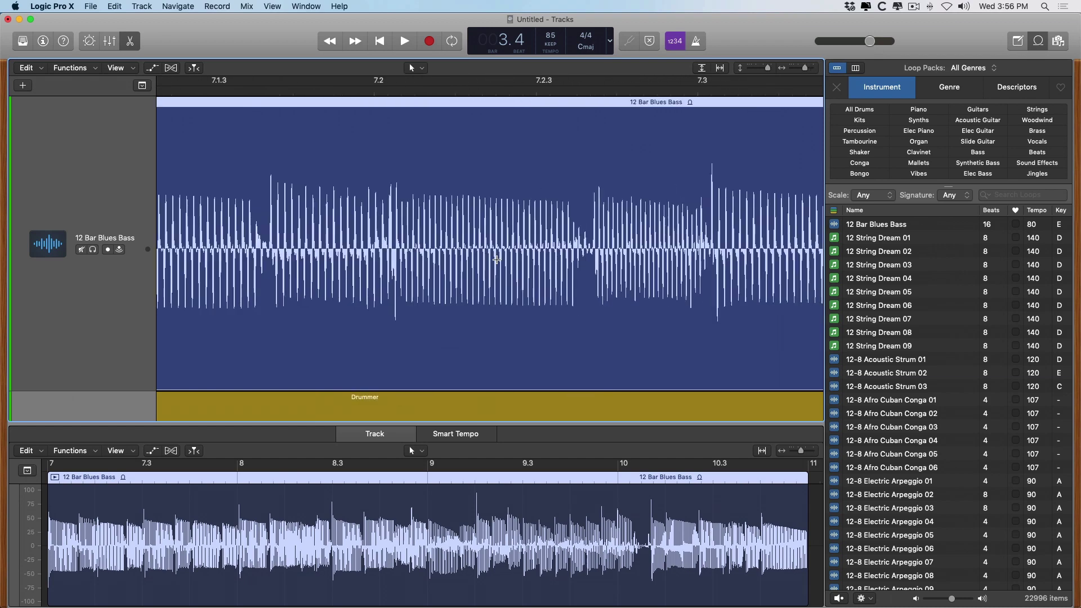
key("super+Left")
key("super+Left")
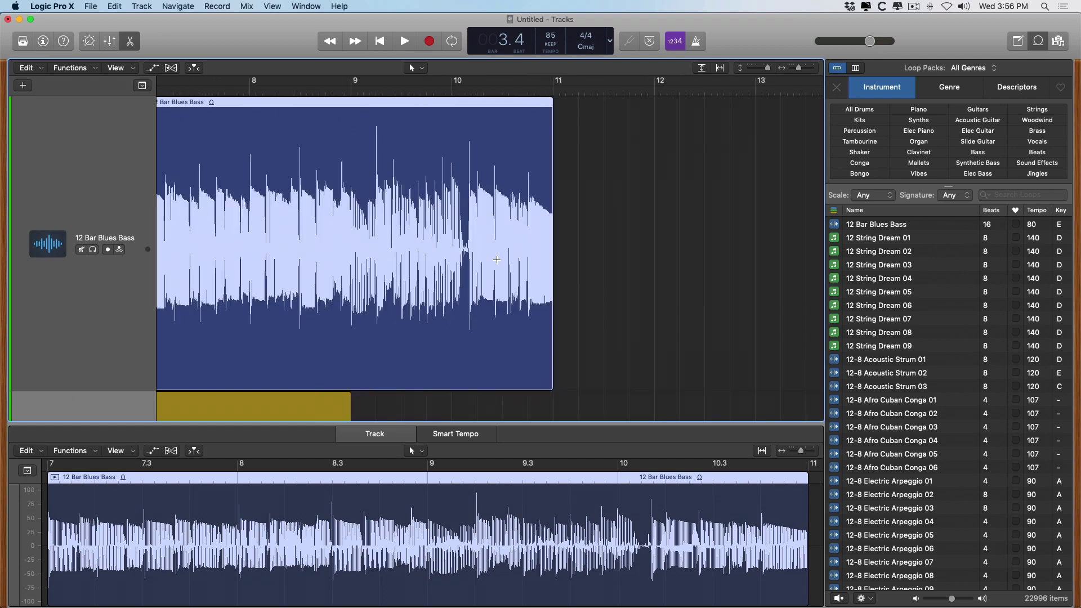
key("super+Down")
key("super+Down")
key("super+Down")
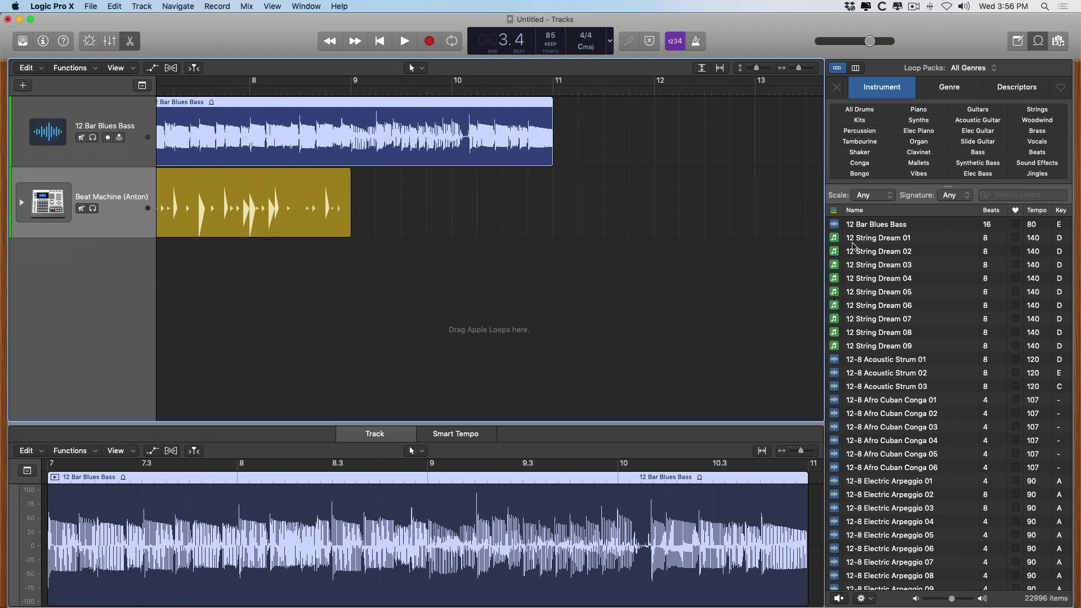
Add the 12 String Dream 01 MIDI loop on a new track at bar 8 and enlarge the Piano Roll editor.
left_click_drag(856, 246, 285, 309)
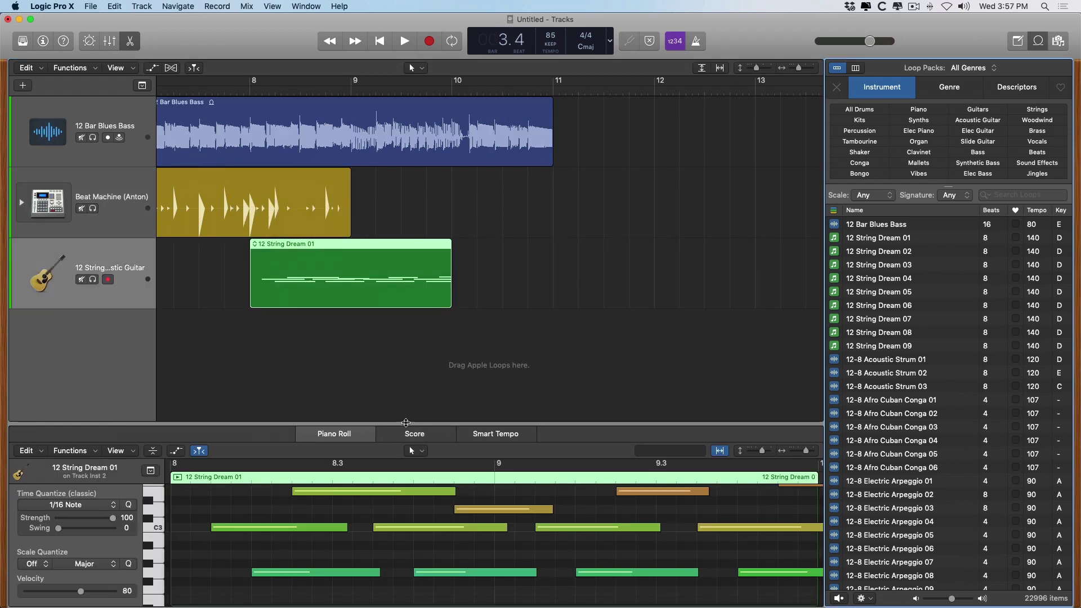
left_click_drag(406, 422, 406, 338)
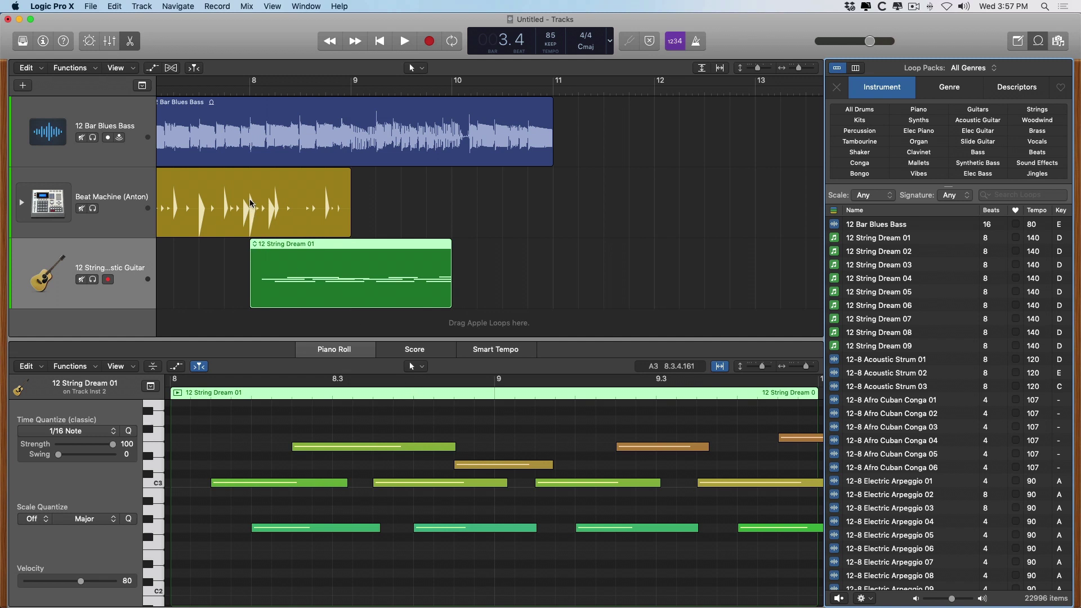
Delete the 12-string guitar track together with its MIDI loop.
left_click(118, 246)
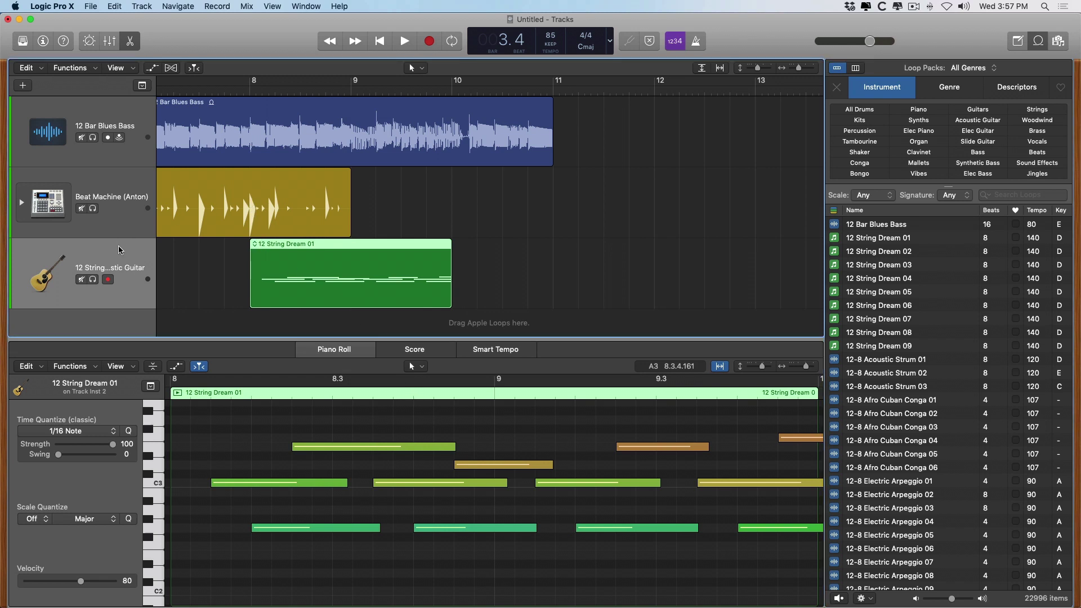
key("Delete")
key("Delete")
Delete the 12 Bar Blues Bass track together with its audio loop.
left_click(124, 110)
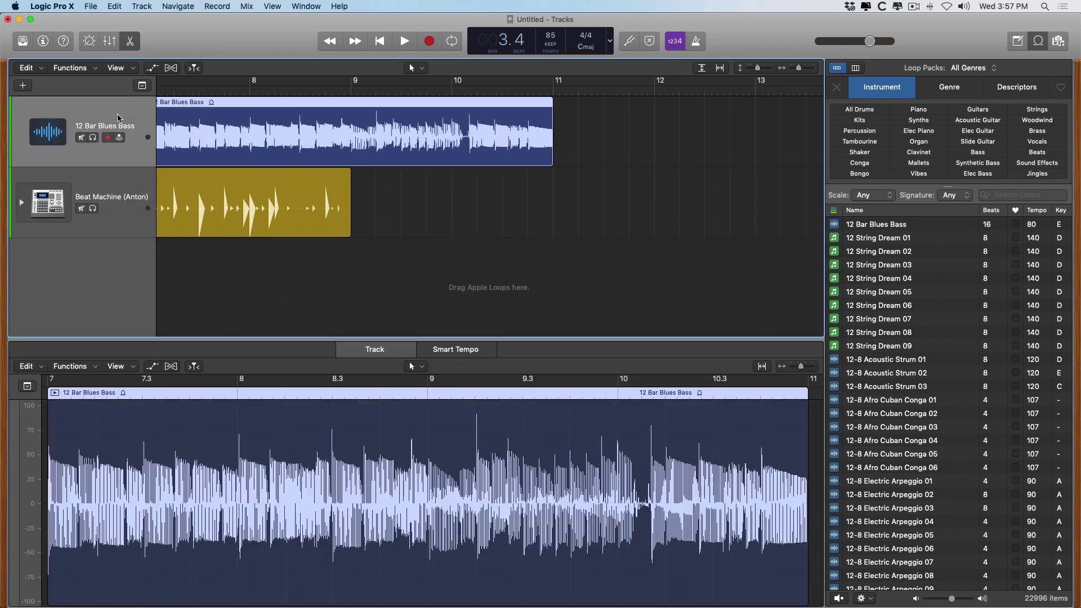
key("Delete")
key("Delete")
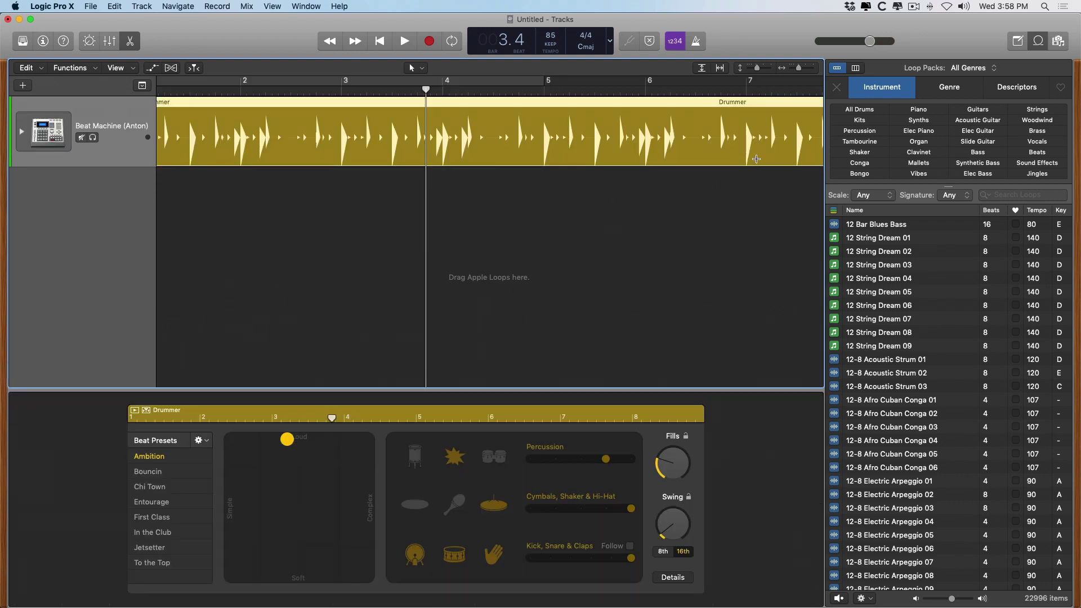
Filter the loops to the Bass instrument and the Hip Hop genre.
left_click(969, 156)
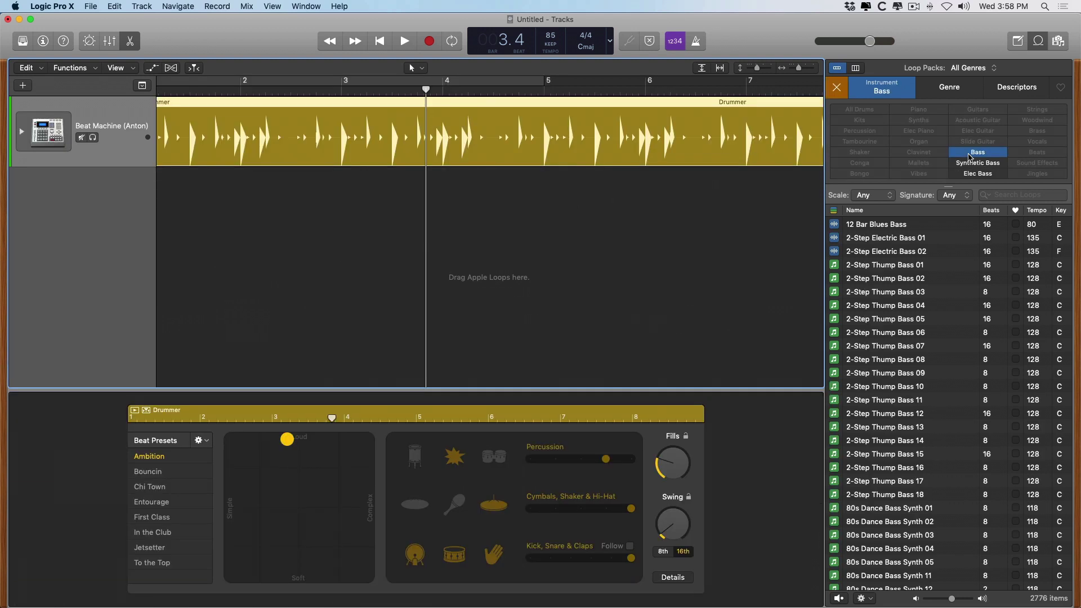
left_click(957, 87)
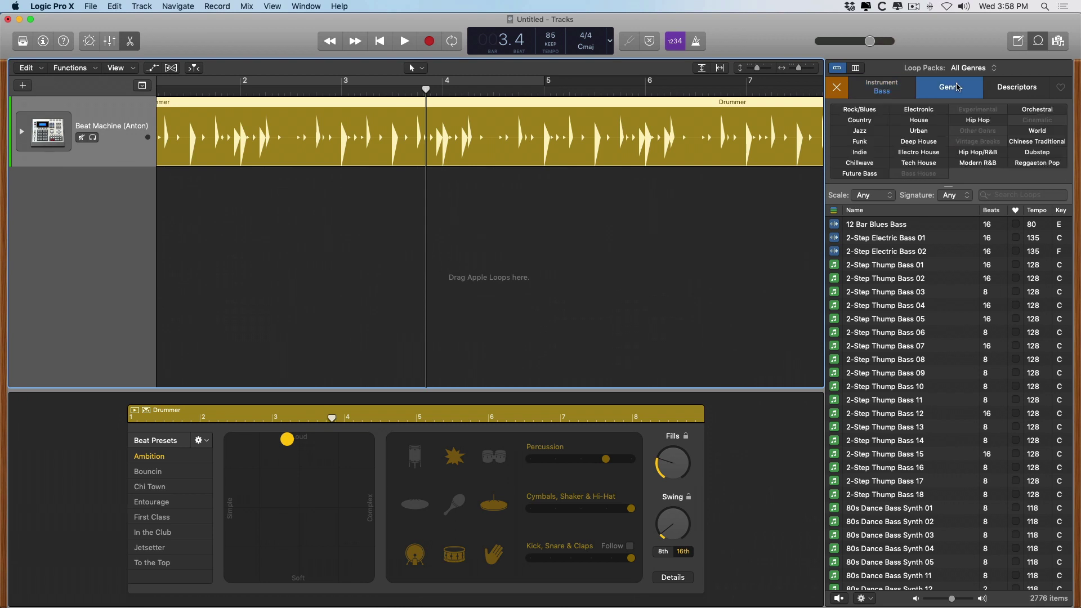
left_click(974, 121)
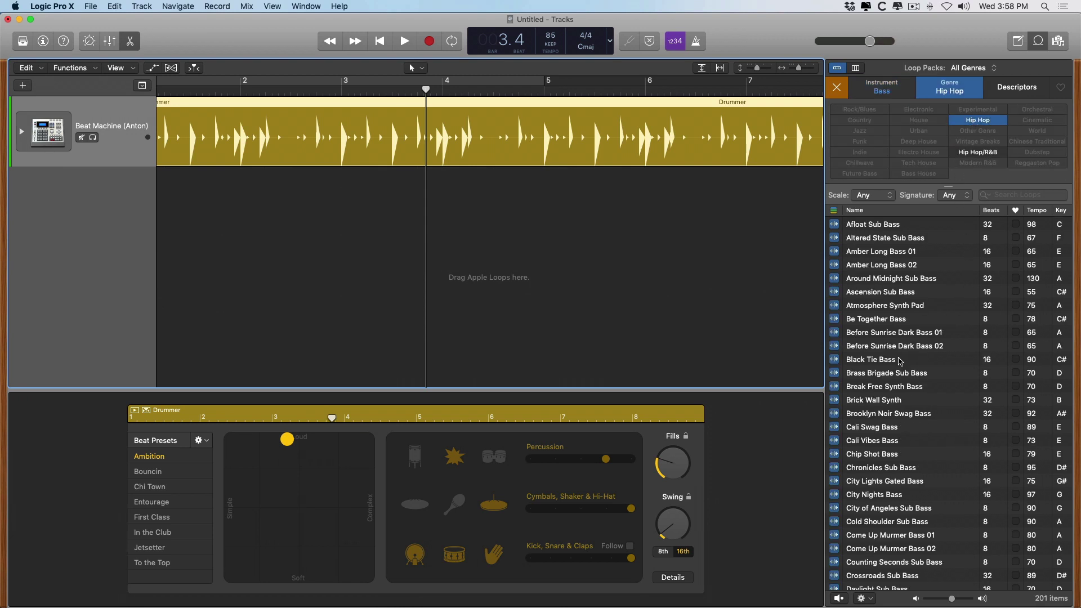
Browse the filtered bass loops and preview the Jet Set Bass loop.
scroll(906, 363, "down", 5)
scroll(906, 364, "down", 15)
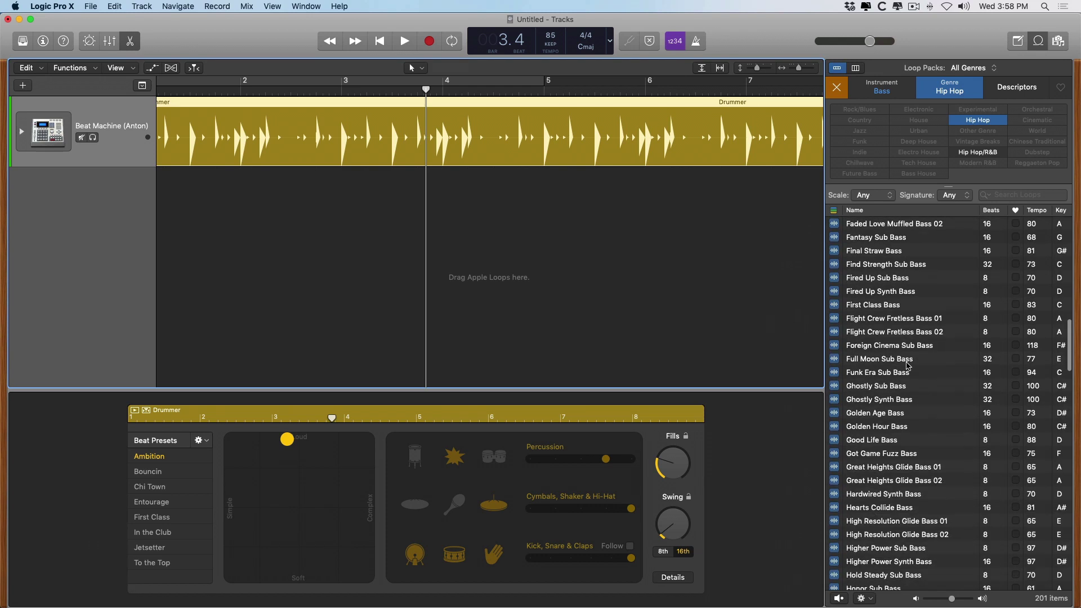
scroll(907, 366, "down", 4)
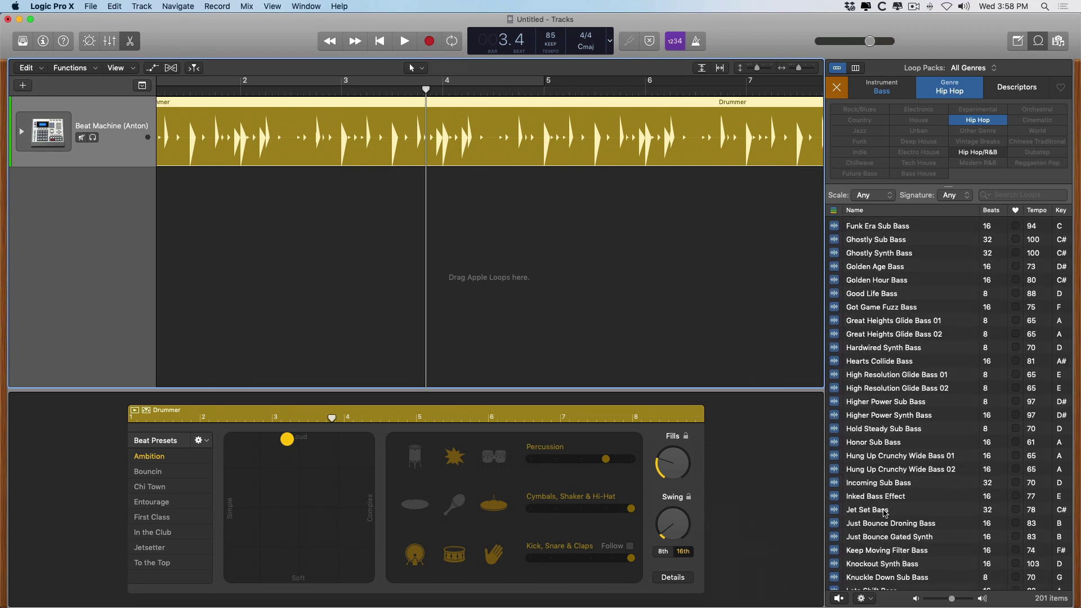
left_click(885, 513)
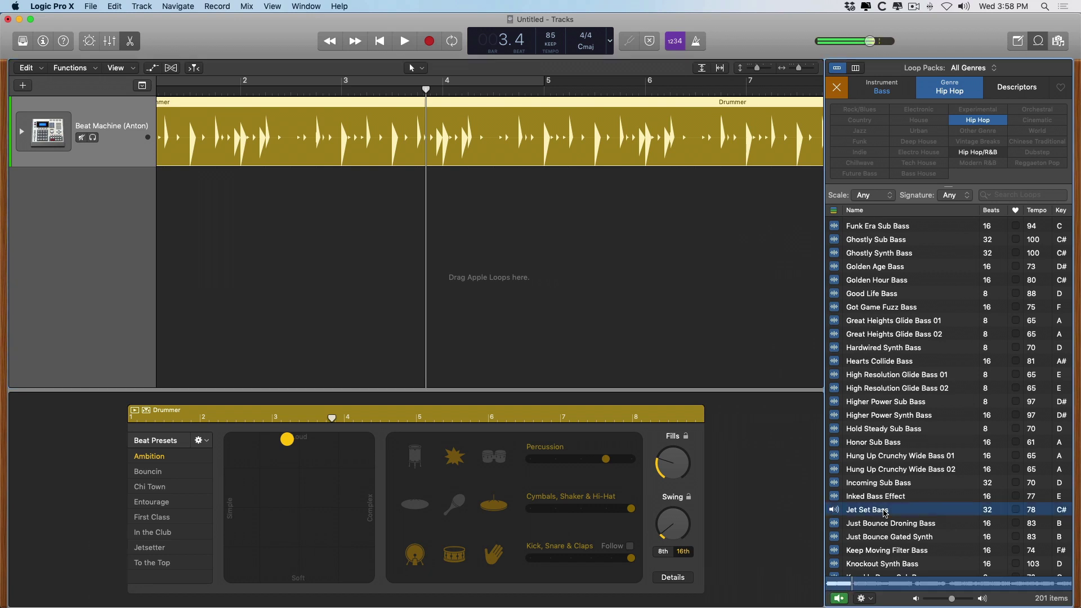
left_click(885, 513)
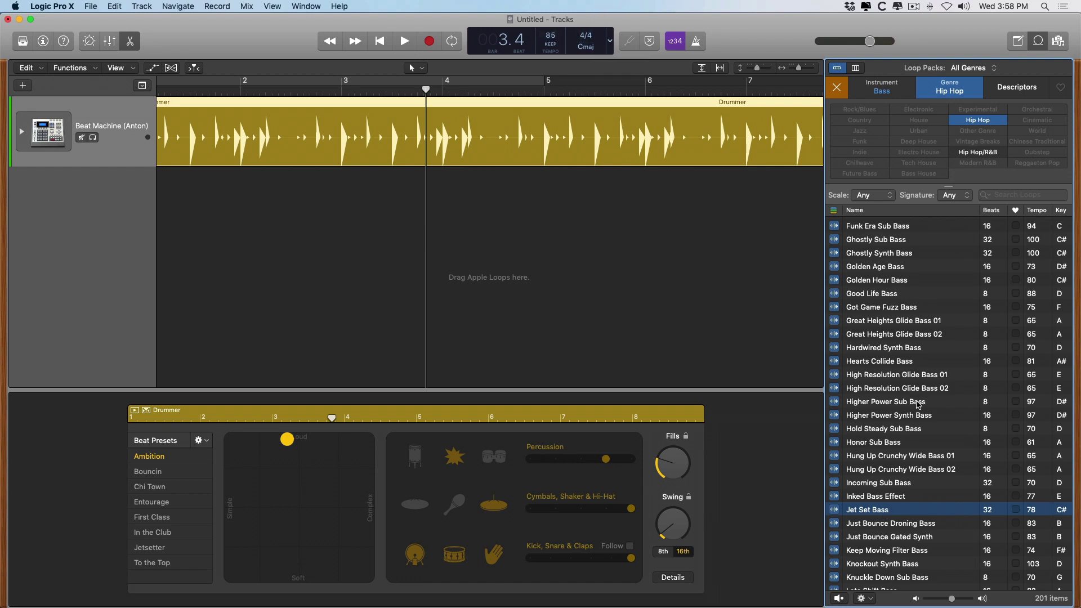
Add the Jet Set Bass loop on a new track at bar 1 and play it with the drums from the start.
left_click_drag(901, 509, 148, 214)
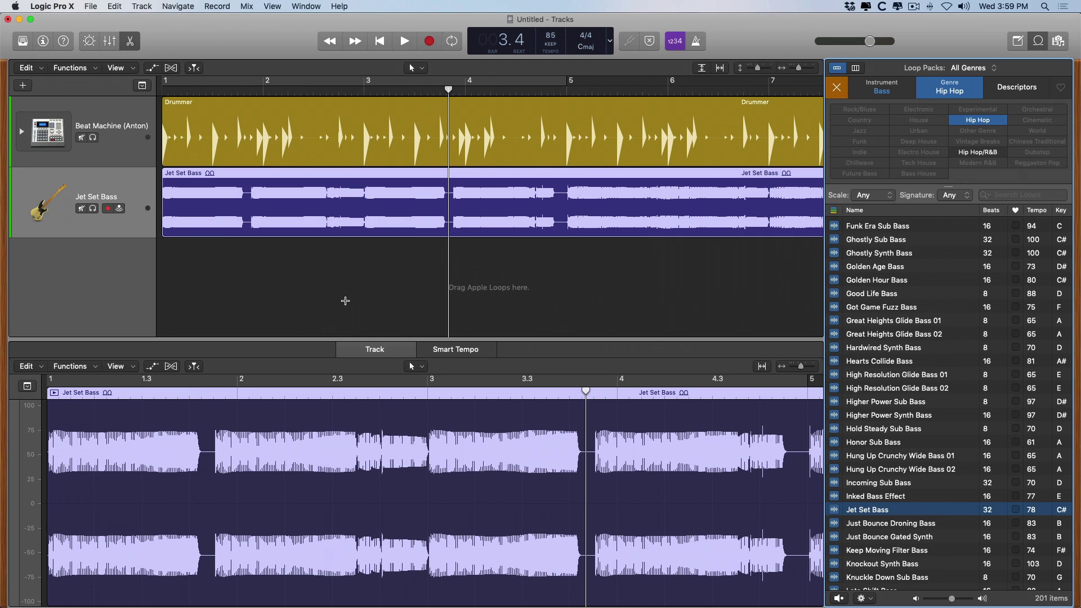
key("z")
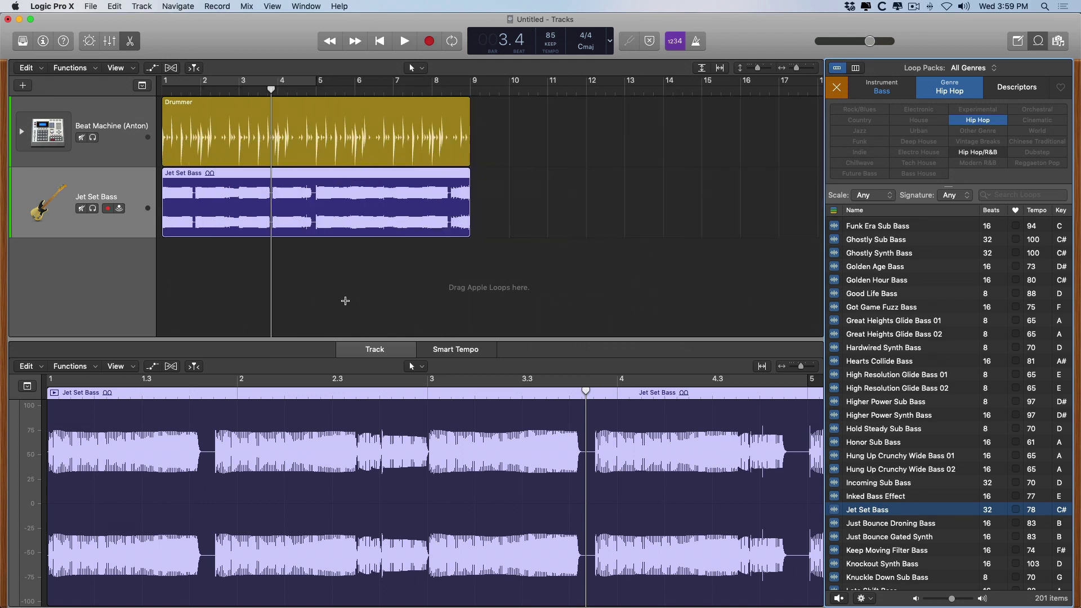
key("Return")
key("space")
key("space")
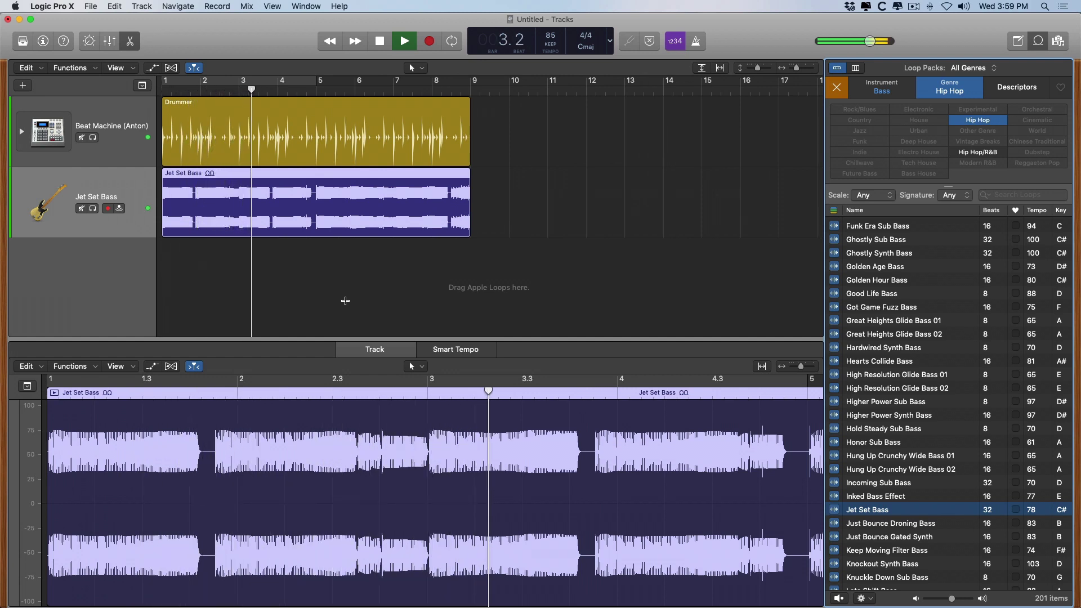
key("space")
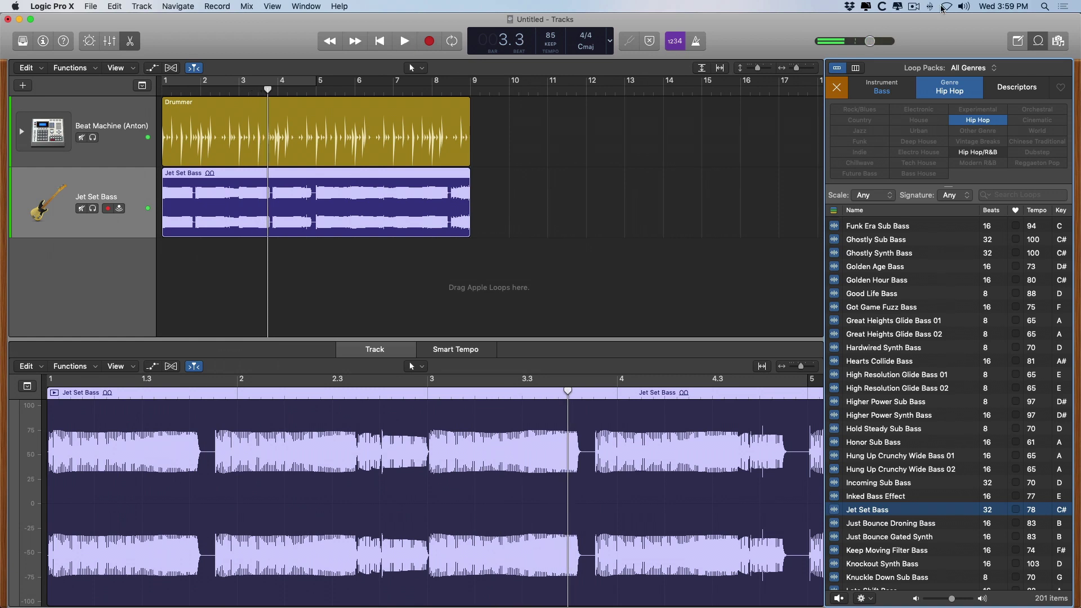
Hide the loop browser and the editor, and create one audio track for guitar or bass on Input 1 with the default patch.
left_click(1038, 41)
key("e")
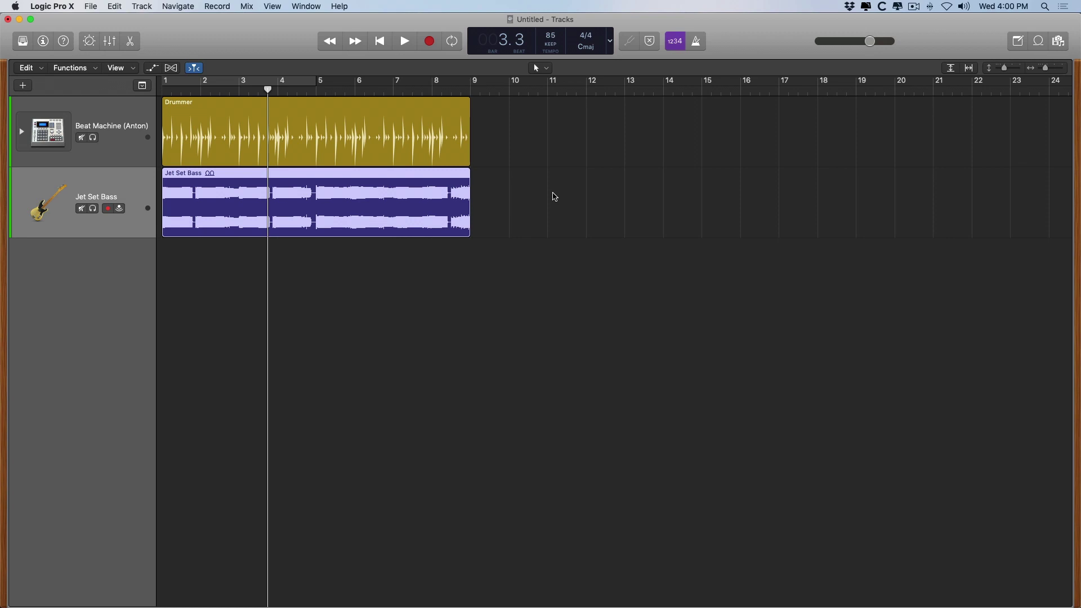
left_click(148, 7)
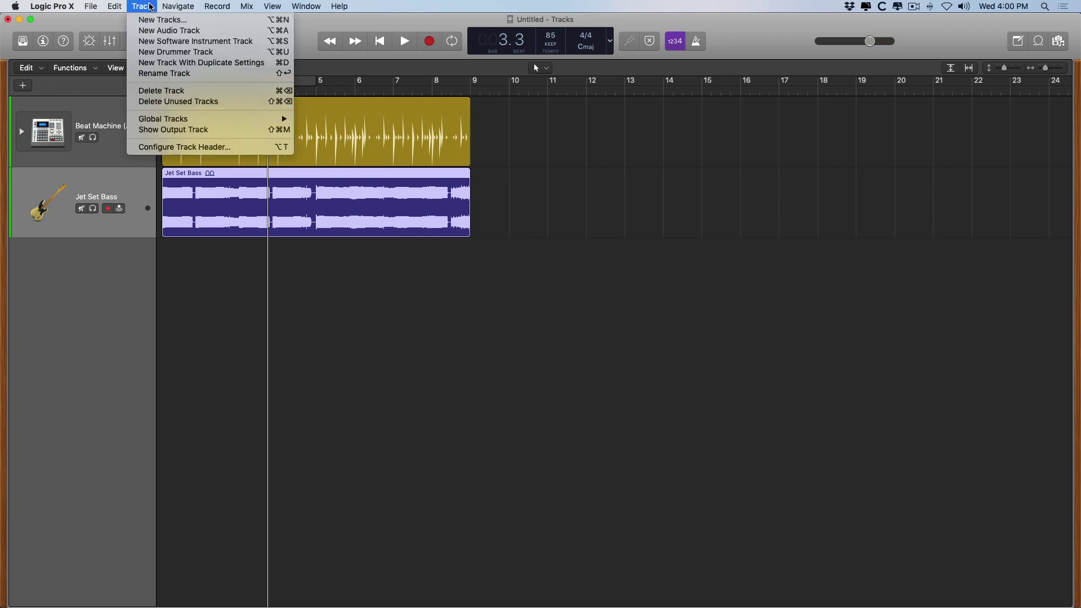
left_click(162, 20)
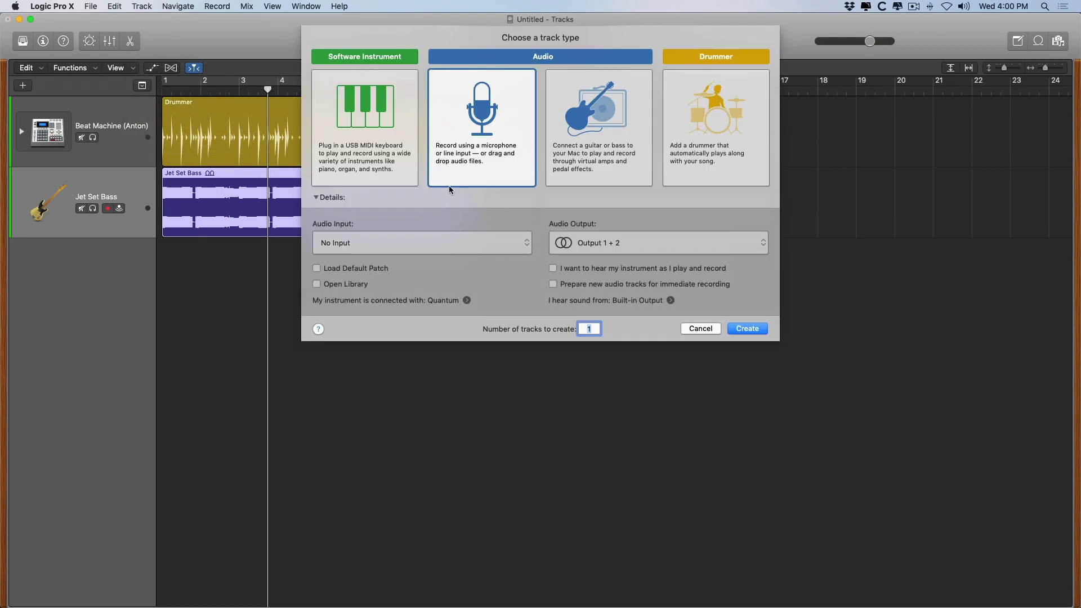
left_click(603, 142)
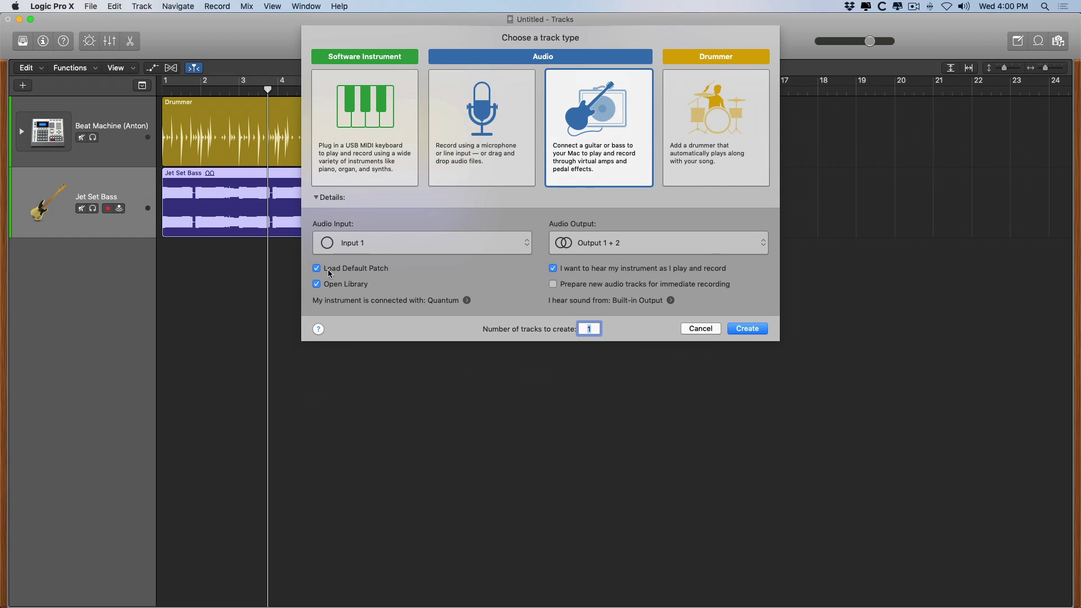
left_click(741, 329)
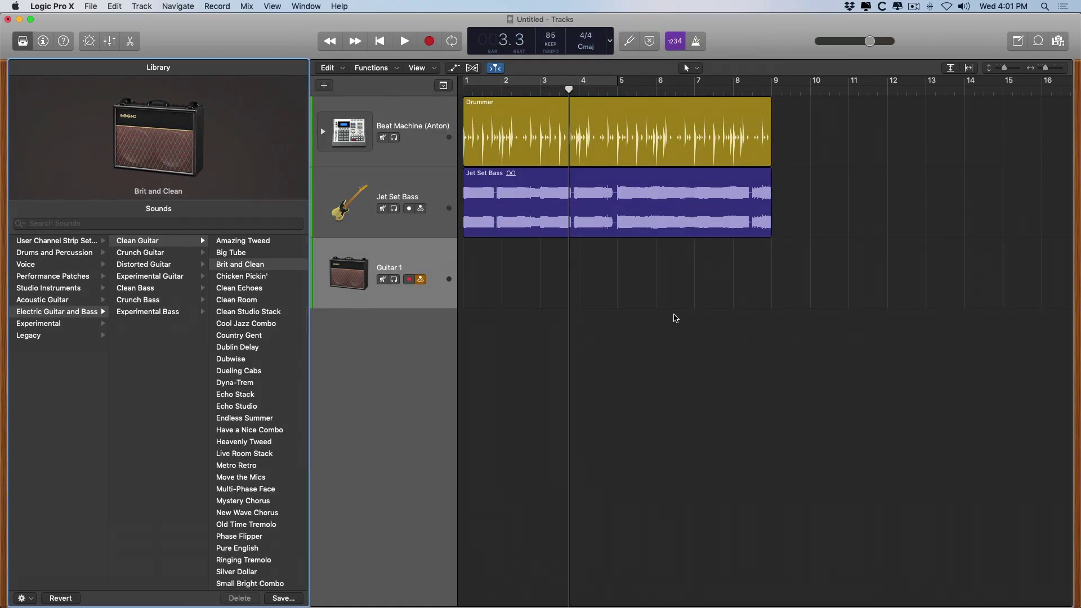
Examine the Amp Designer and Pedalboard plug-ins on the Guitar 1 channel strip, and close the mixer.
left_click(107, 41)
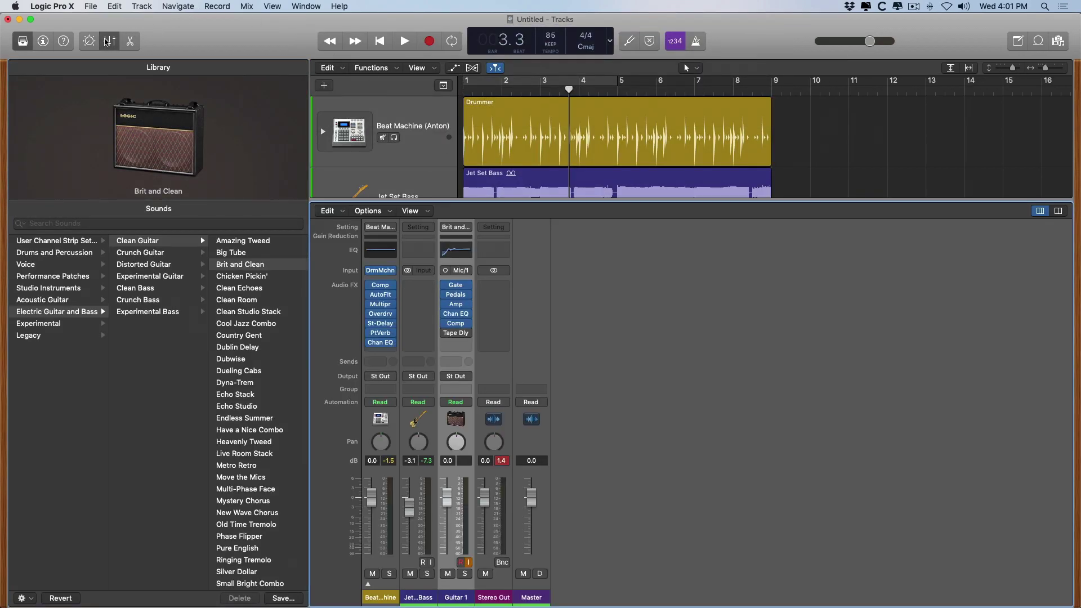
left_click(456, 307)
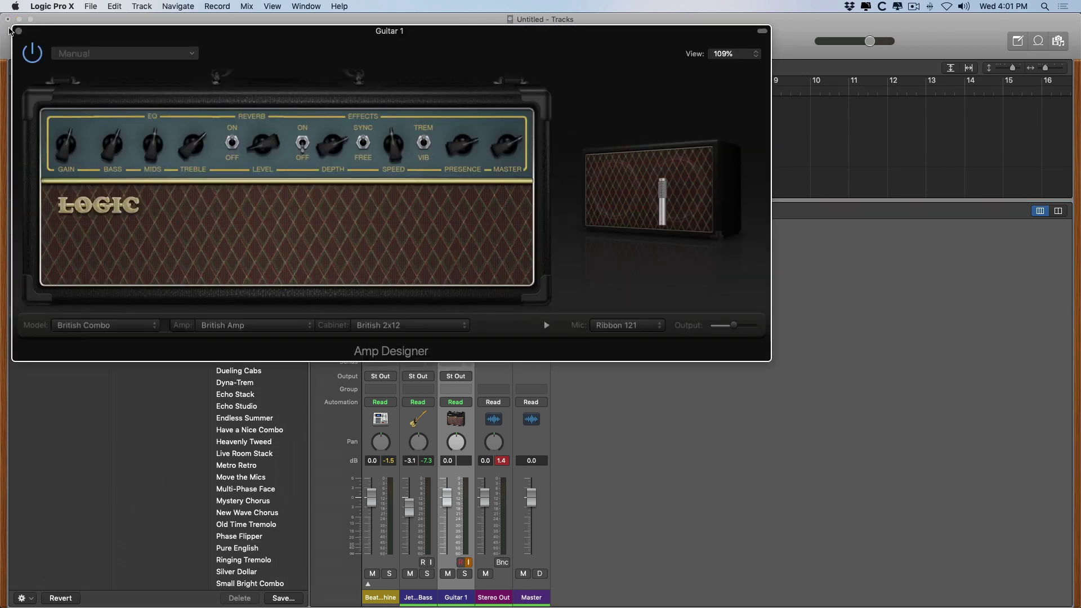
left_click(17, 31)
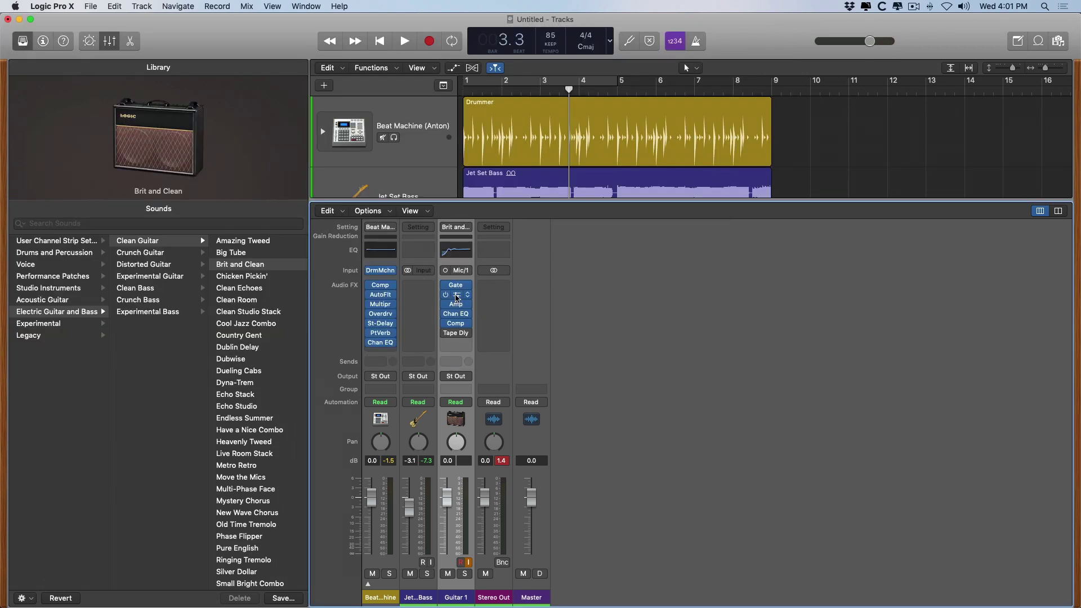
left_click(457, 298)
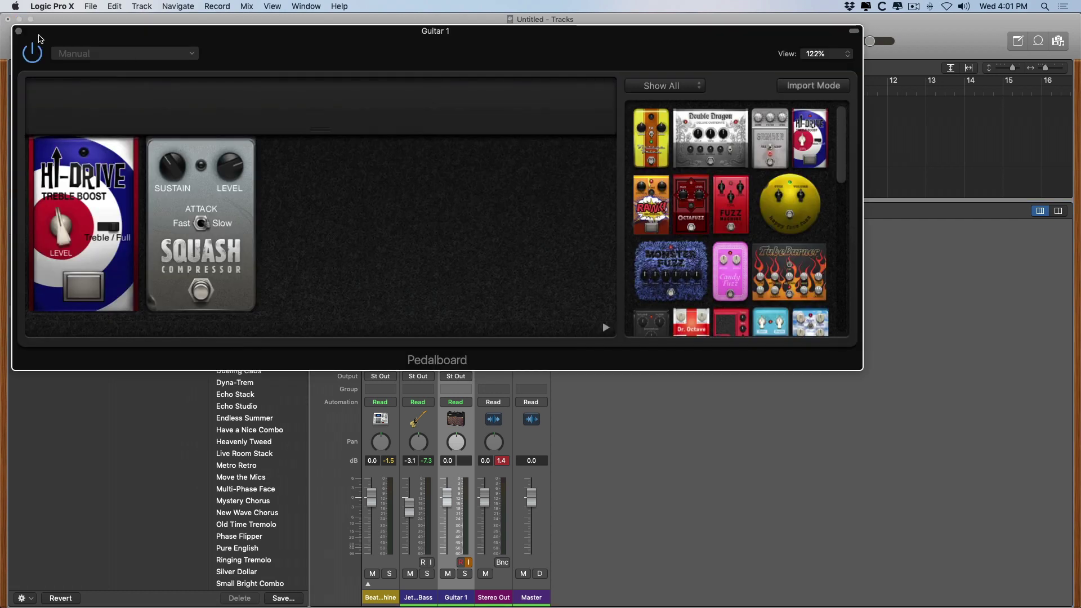
left_click(20, 32)
key("x")
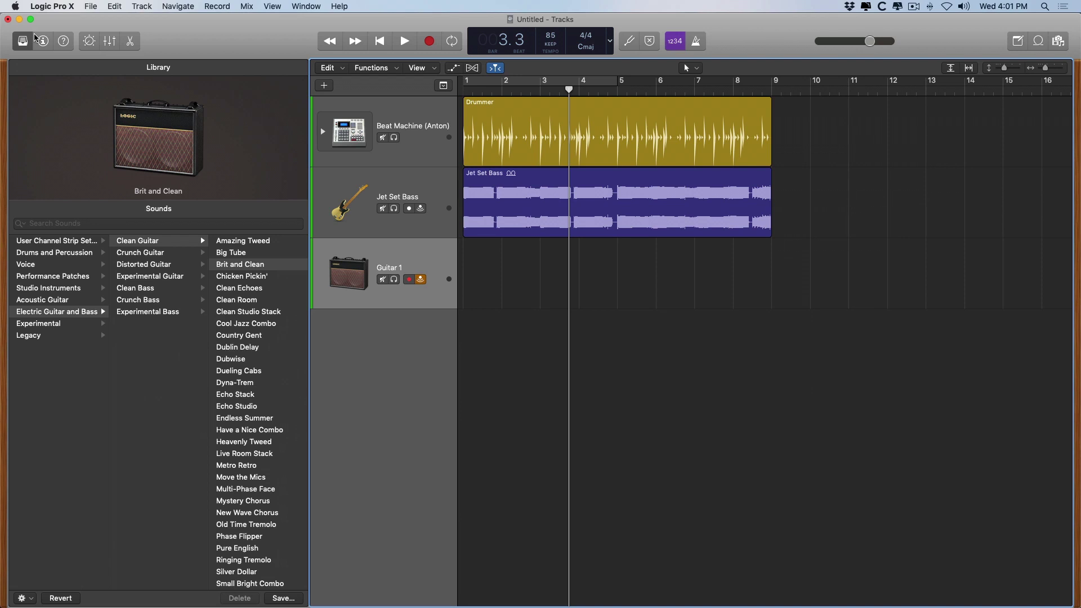
Arm the Guitar 1 track for recording and check its assigned audio input in the mixer.
left_click(409, 280)
key("x")
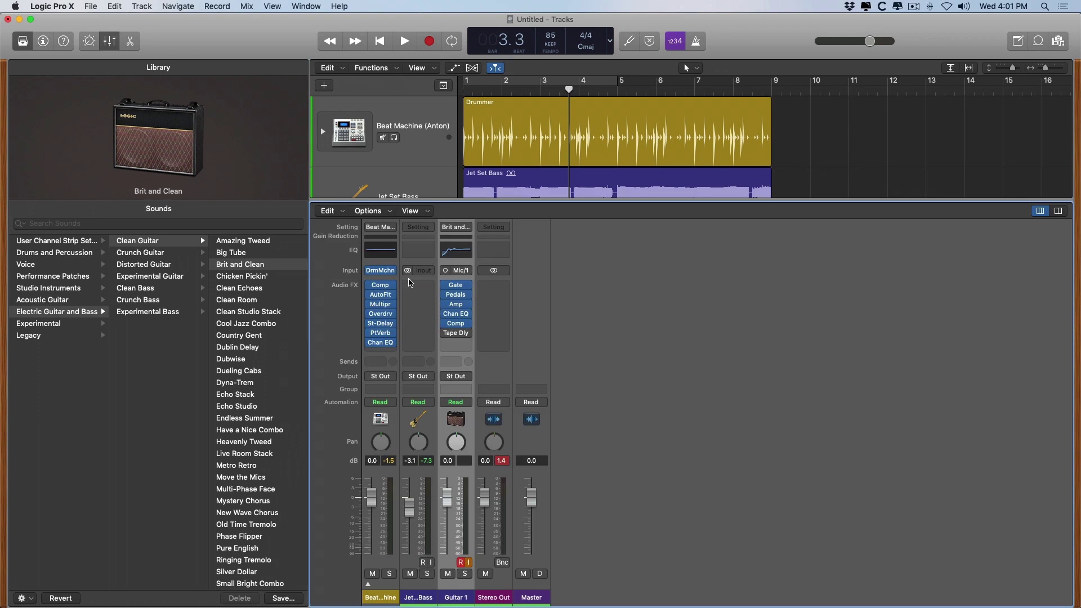
left_click(465, 275)
mouse_move(476, 311)
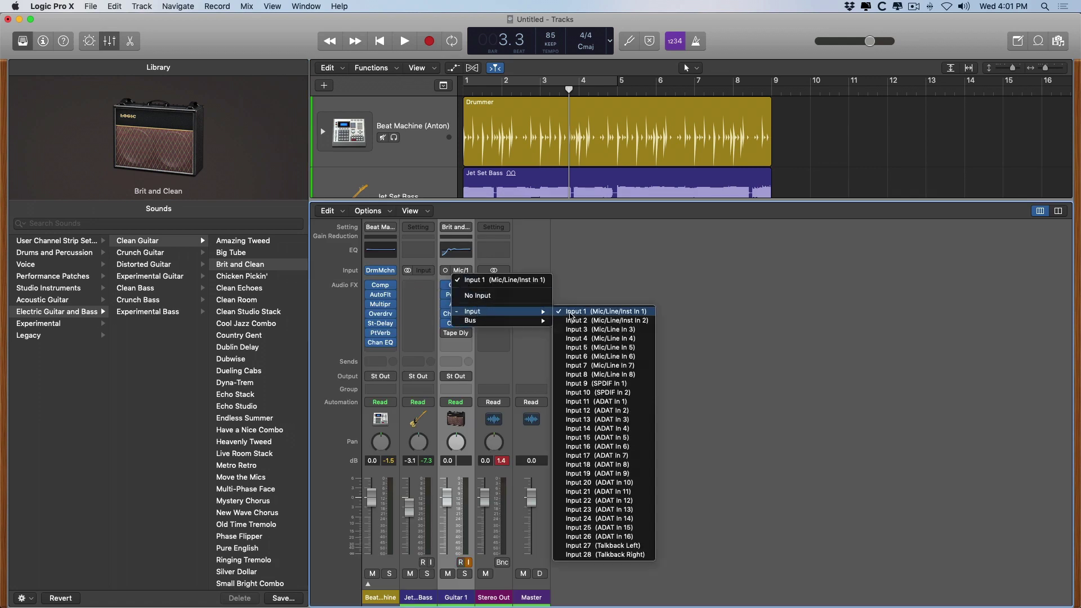
left_click(587, 234)
key("x")
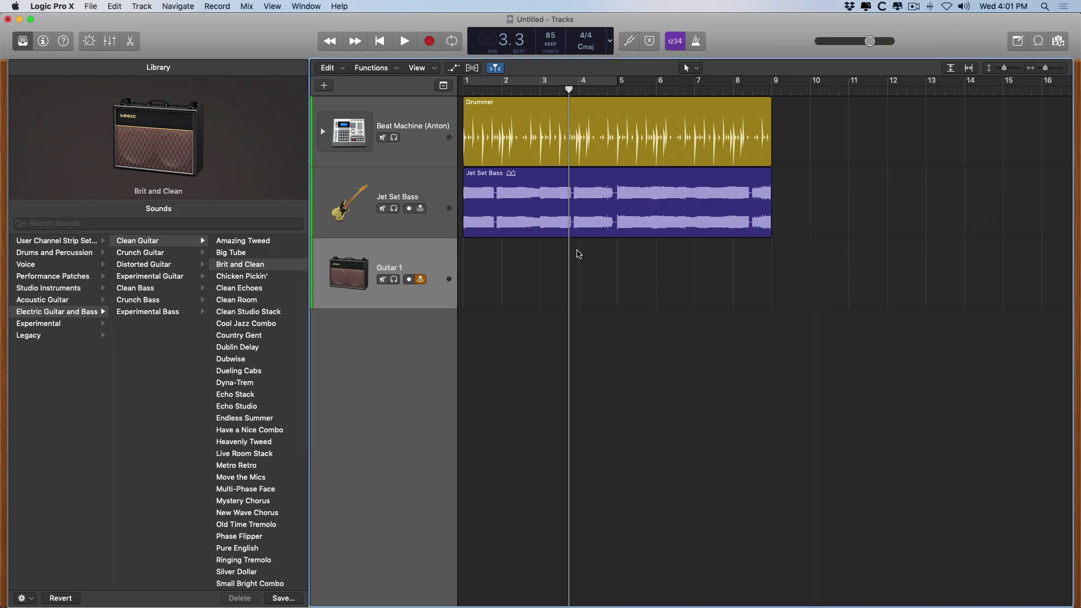
Record a guitar part on the Guitar 1 track from bar 1 to bar 9 and turn off its input monitoring.
key("Return")
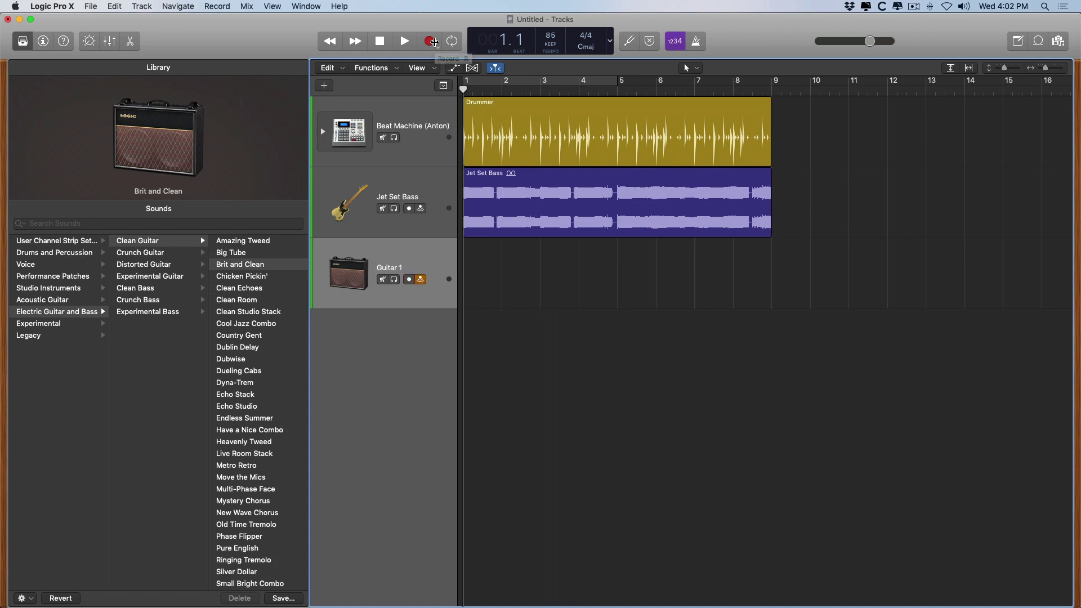
key("r")
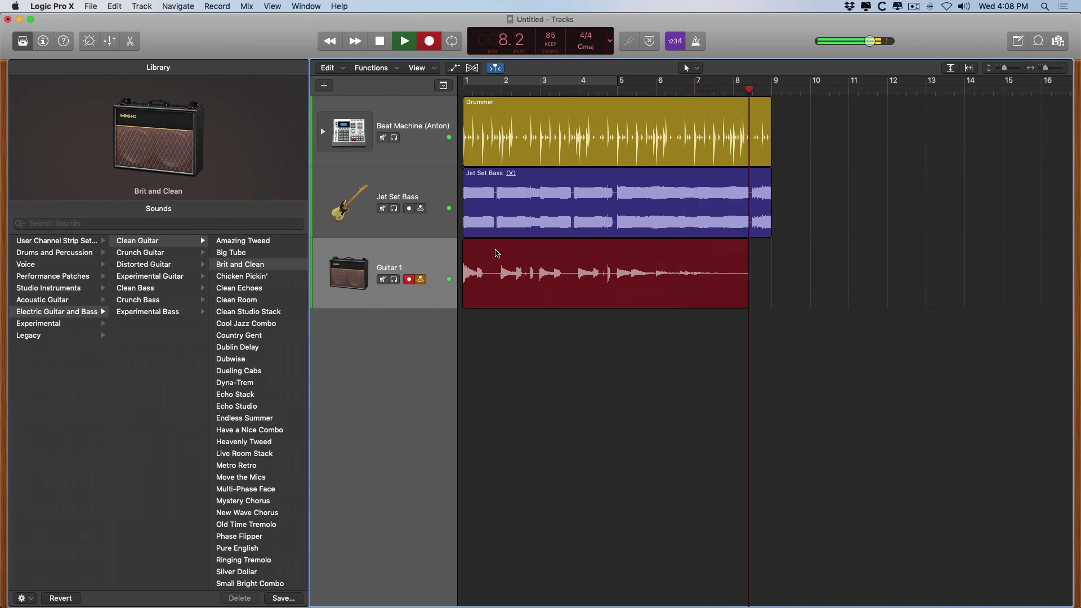
key("space")
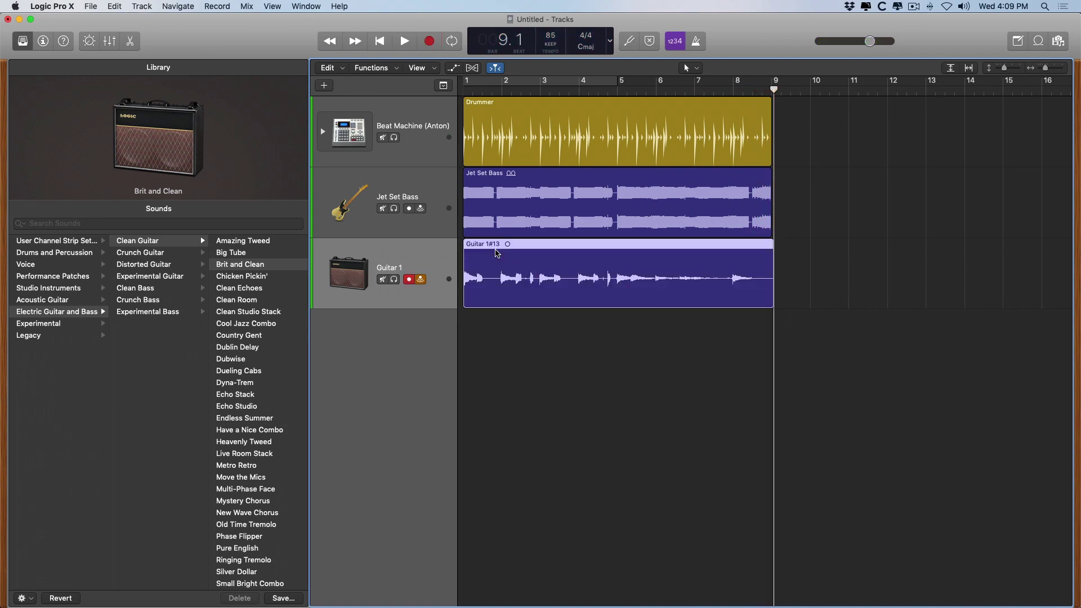
left_click(421, 281)
Create a software instrument track and load the experimental Vintage Electric Piano patch Chopped Piano, discarding the current instrument settings.
left_click(142, 6)
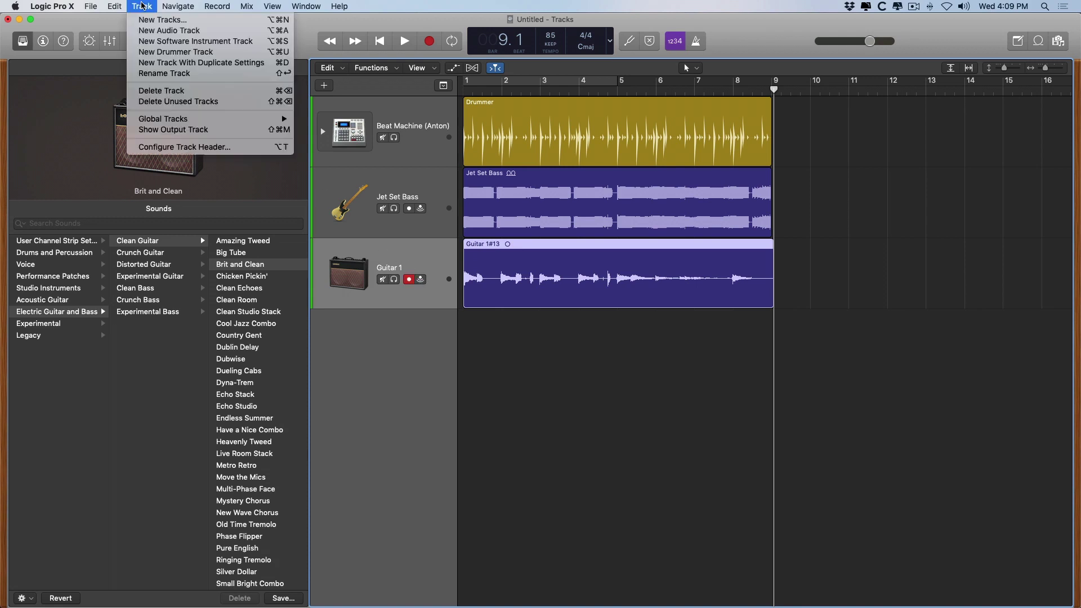
left_click(145, 41)
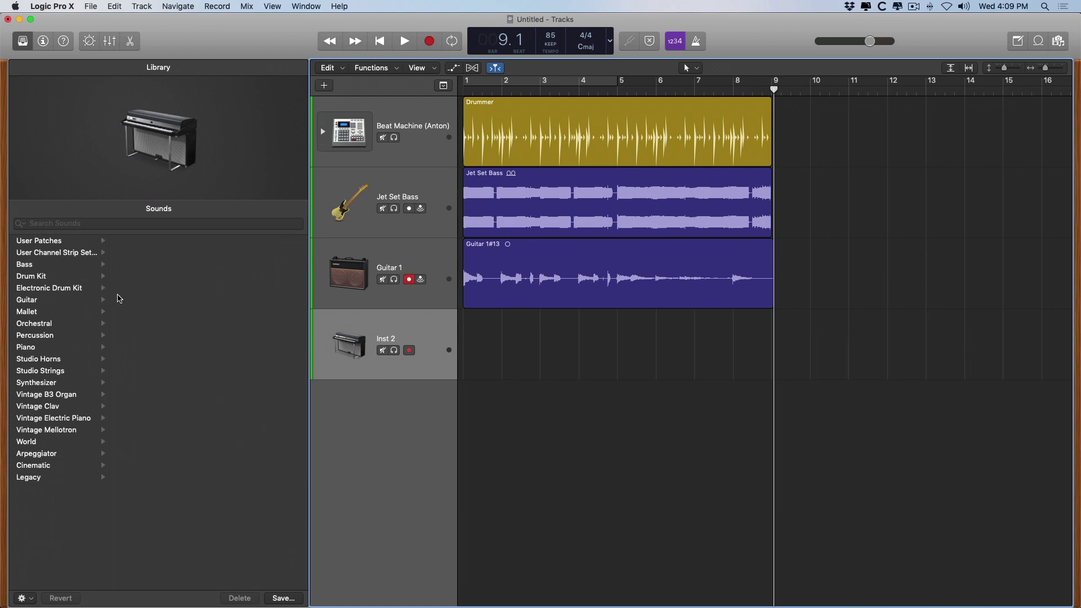
left_click(74, 418)
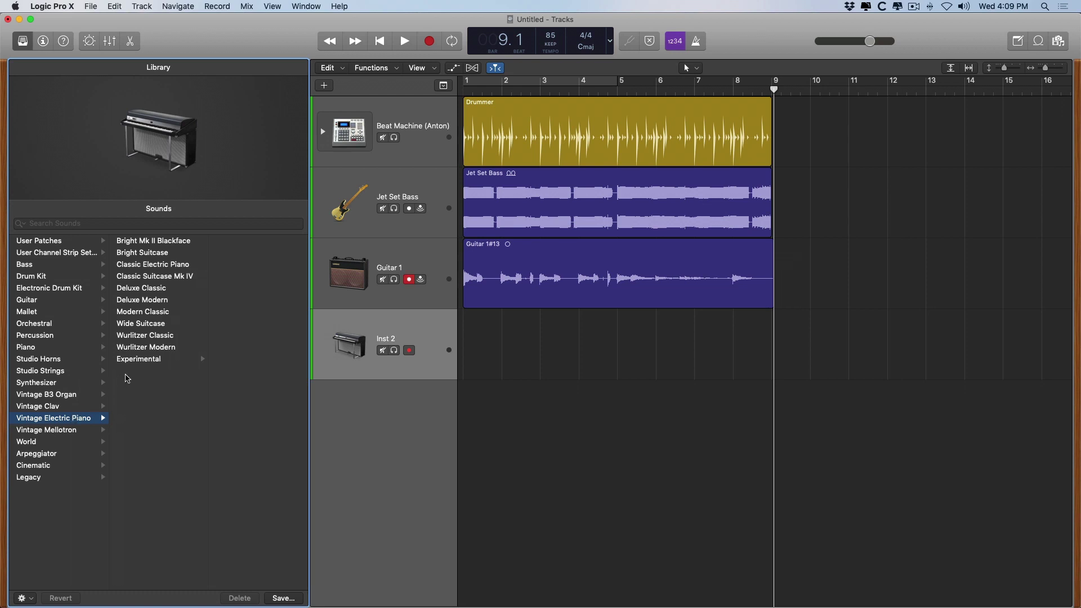
left_click(137, 364)
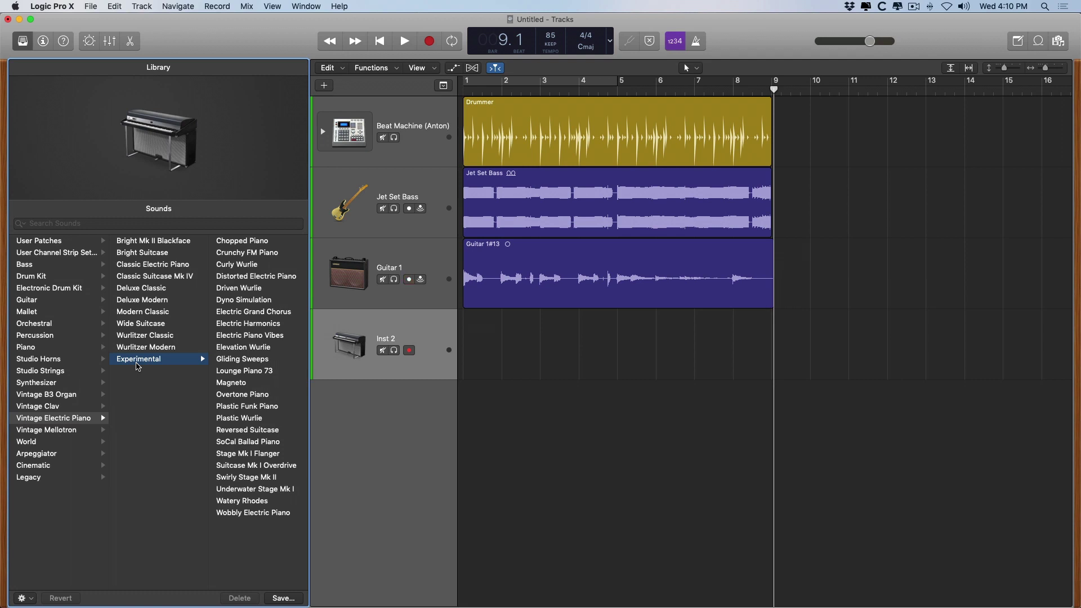
left_click(231, 241)
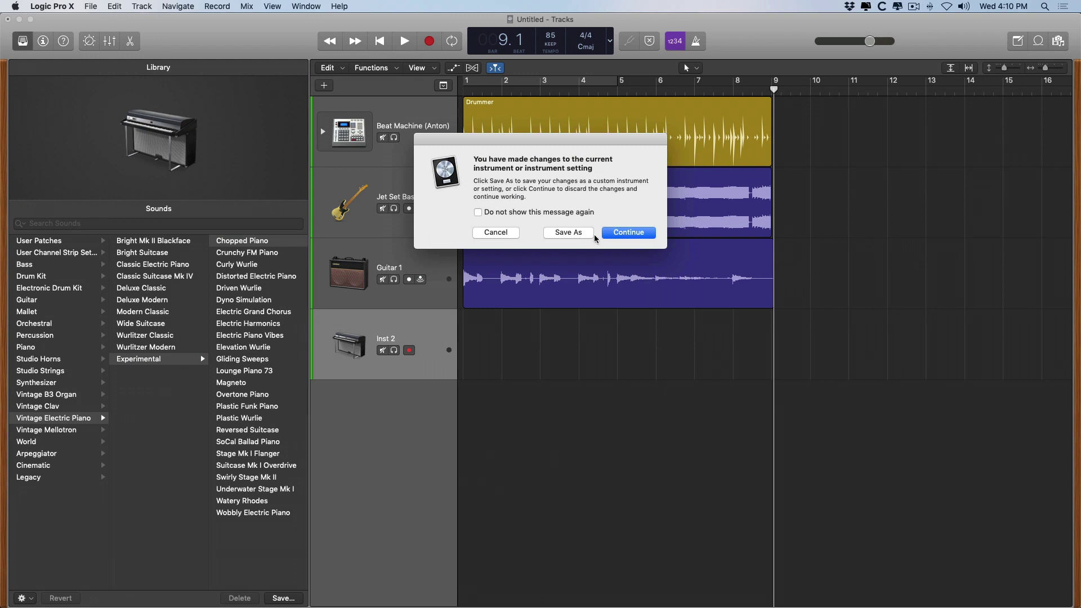
left_click(614, 237)
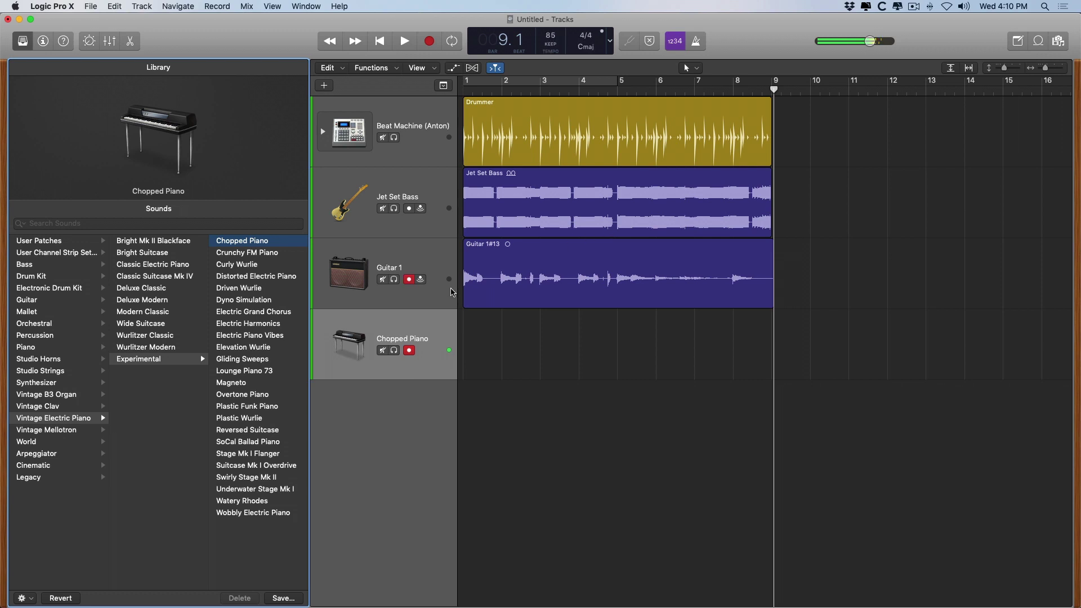
Audition the Crunchy FM Piano and Curly Wurlie patches, and return the instrument track to Chopped Piano.
left_click(276, 254)
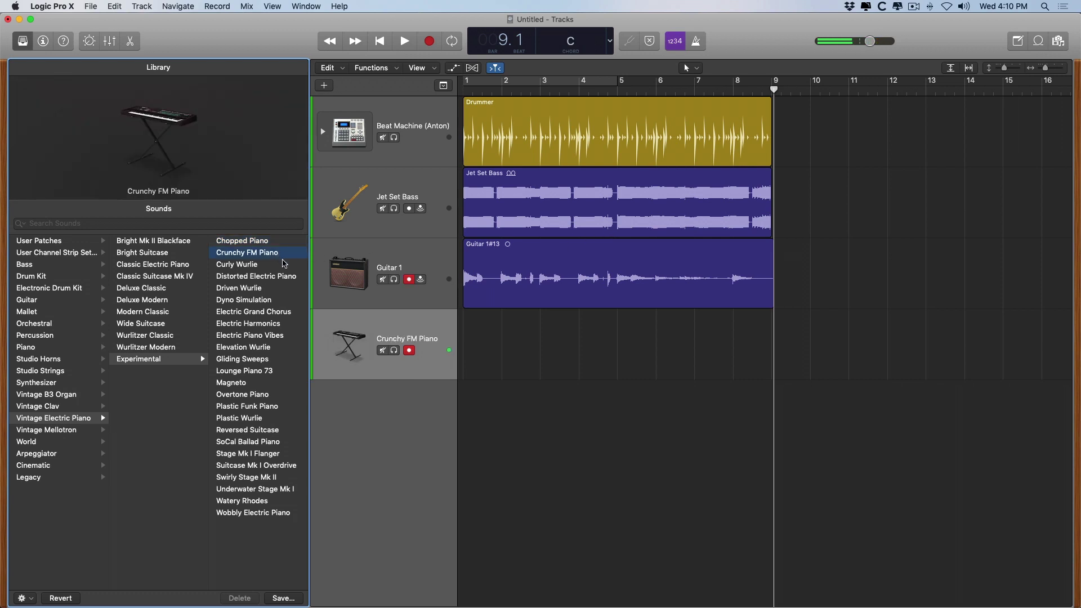
left_click(280, 266)
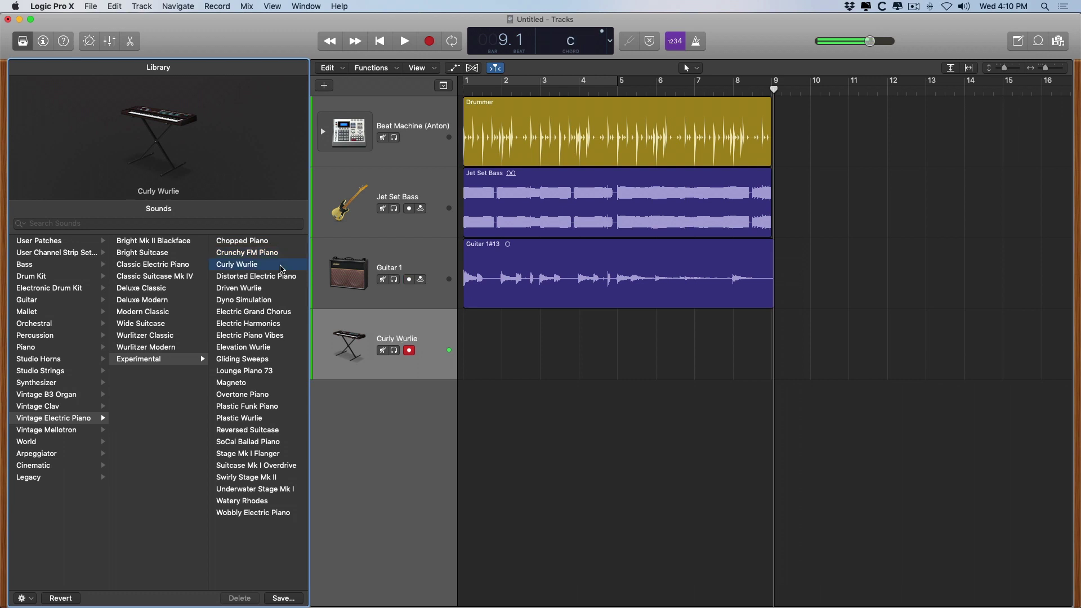
left_click(278, 242)
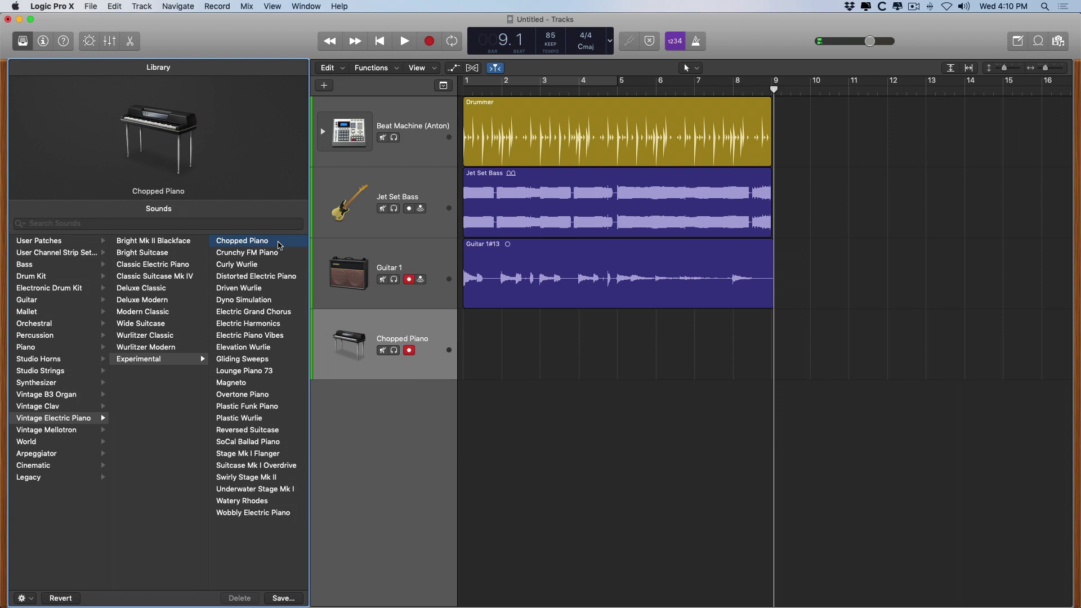
Return the playhead to bar 1 and lower the Chopped Piano channel's volume to -21.0 dB in the mixer.
key("Return")
key("x")
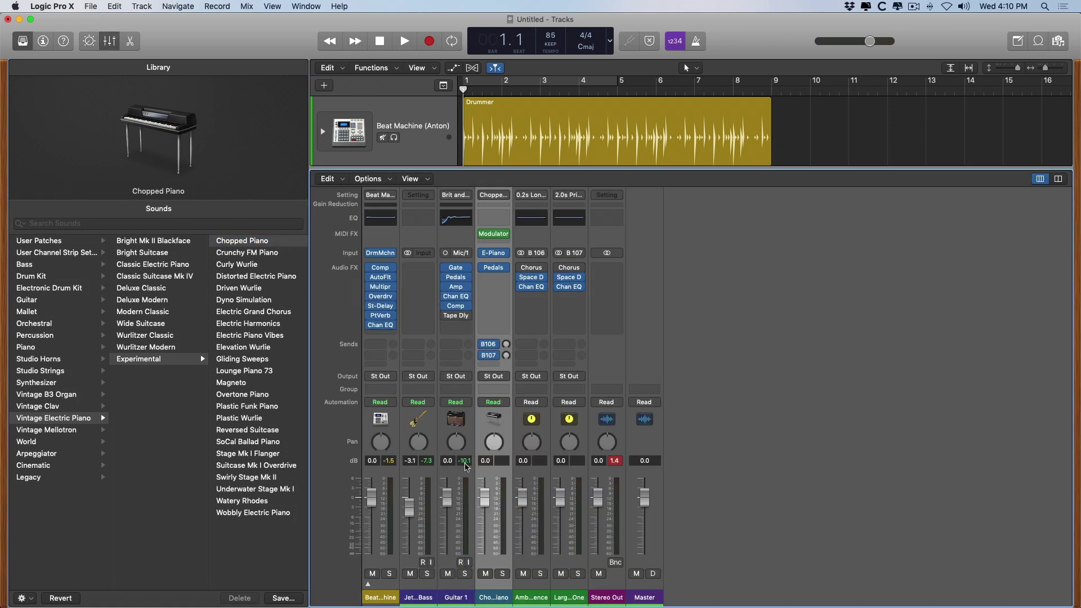
left_click_drag(484, 498, 484, 550)
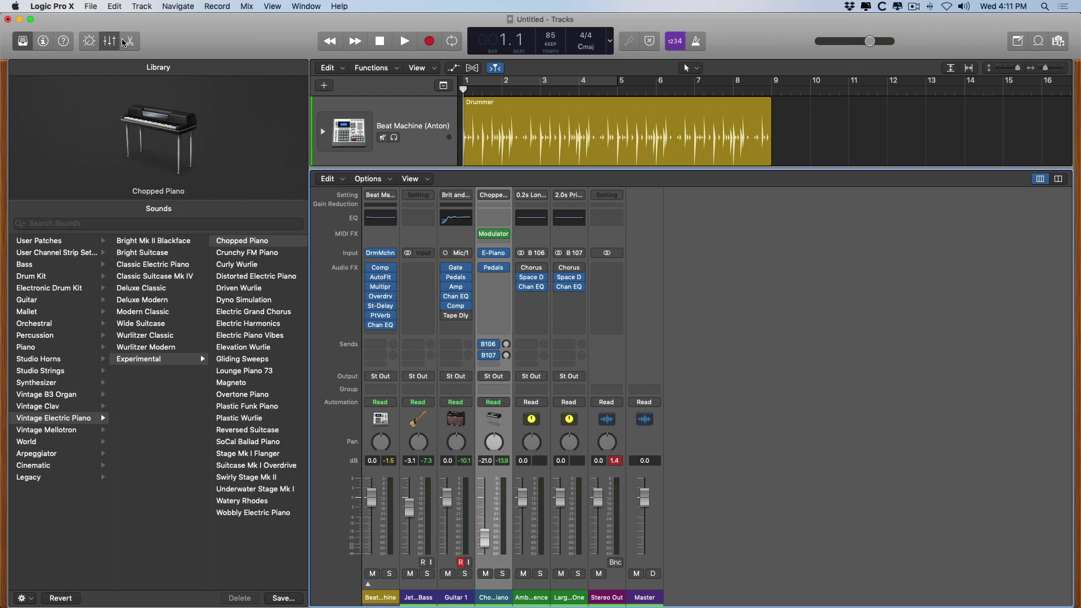
Hide the mixer and record a piano part on the Chopped Piano track from bar 1 to bar 9.
left_click(104, 42)
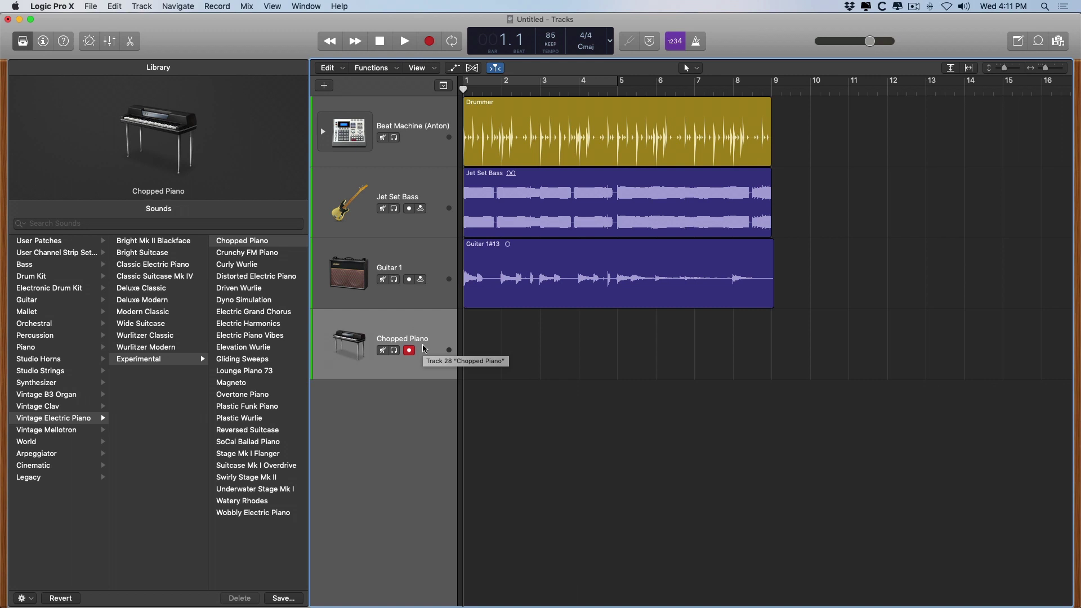
key("r")
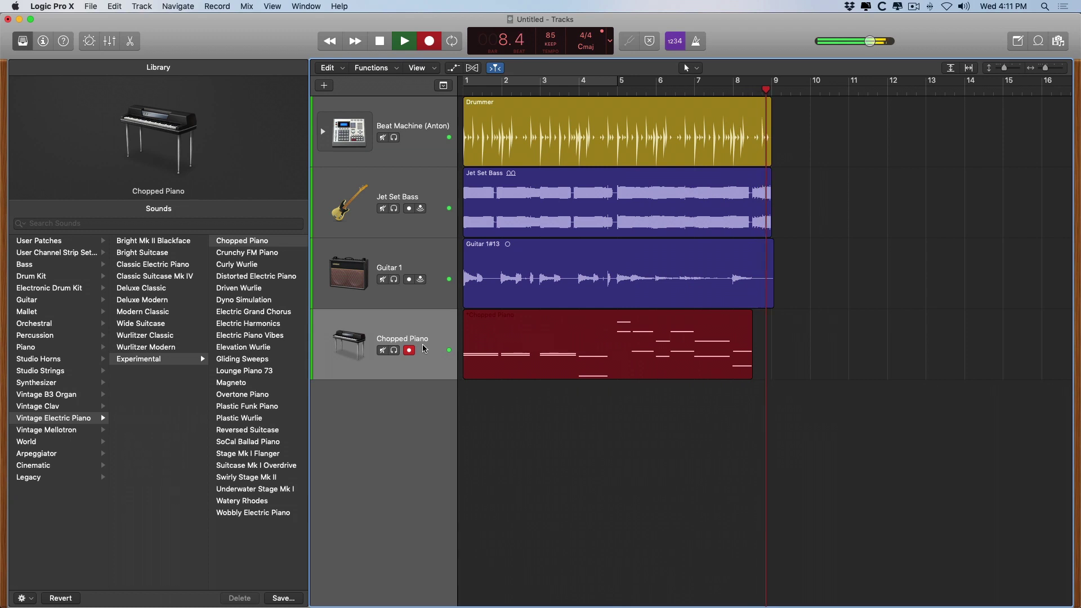
key("space")
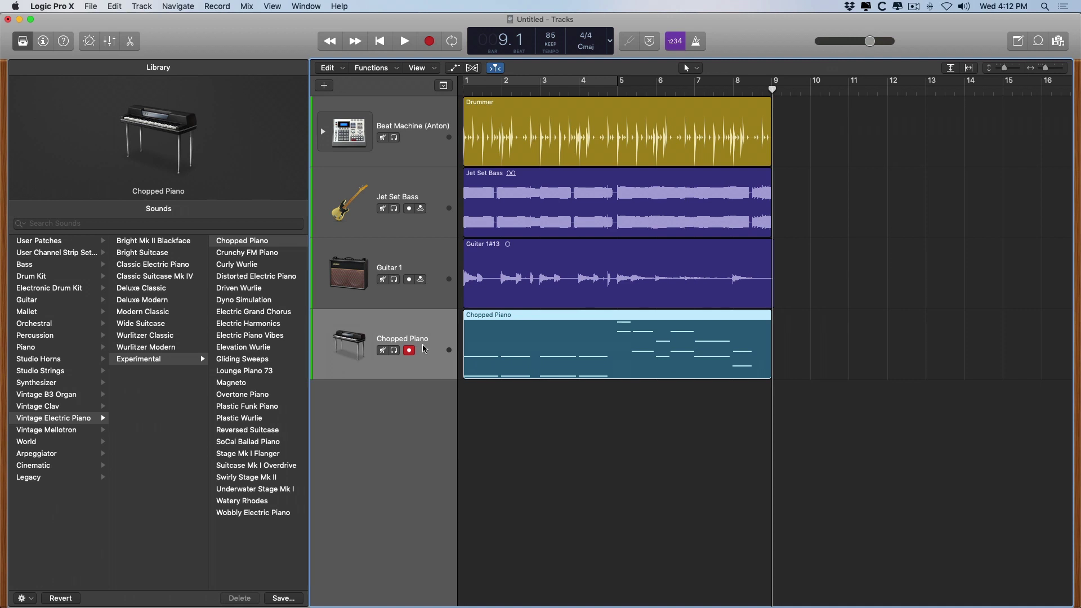
Review the Beat Machine track's Drummer settings, the Jet Set Bass region in the editor and the Hip Hop bass loops in the loop browser.
left_click(420, 139)
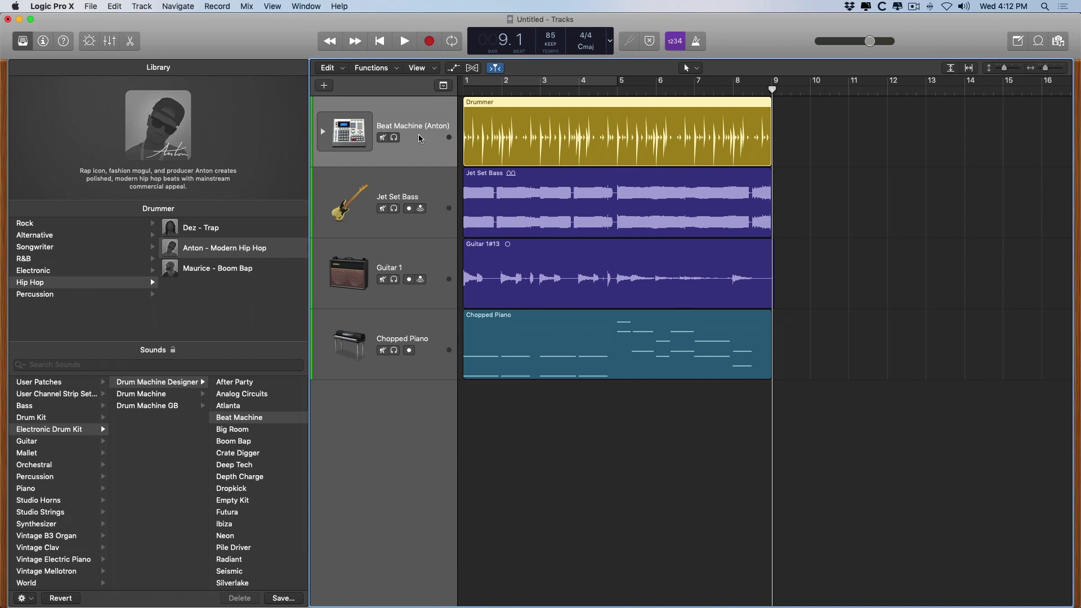
left_click(130, 42)
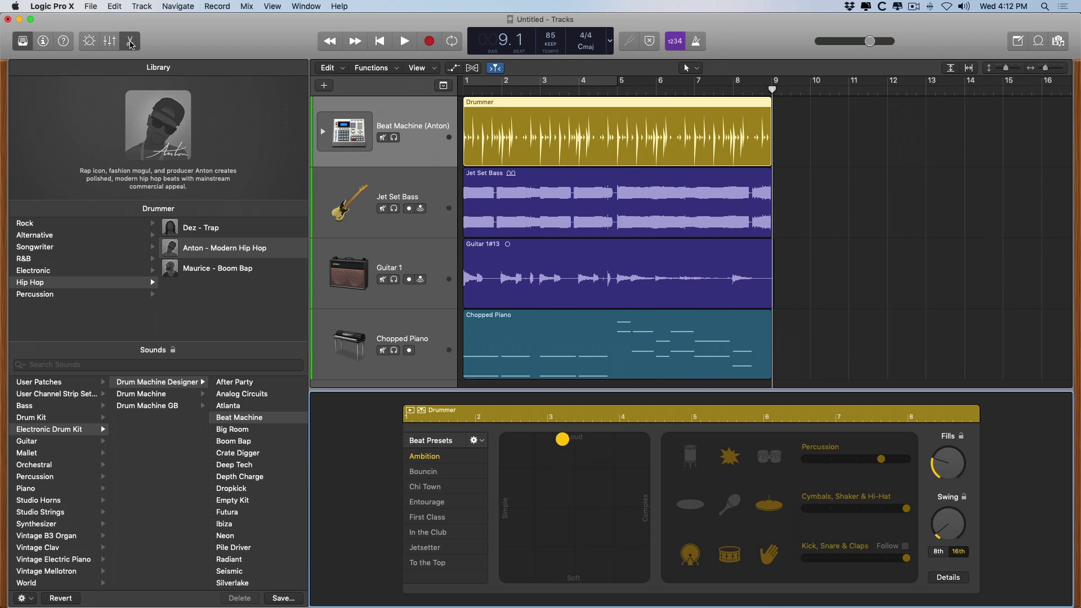
key("Down")
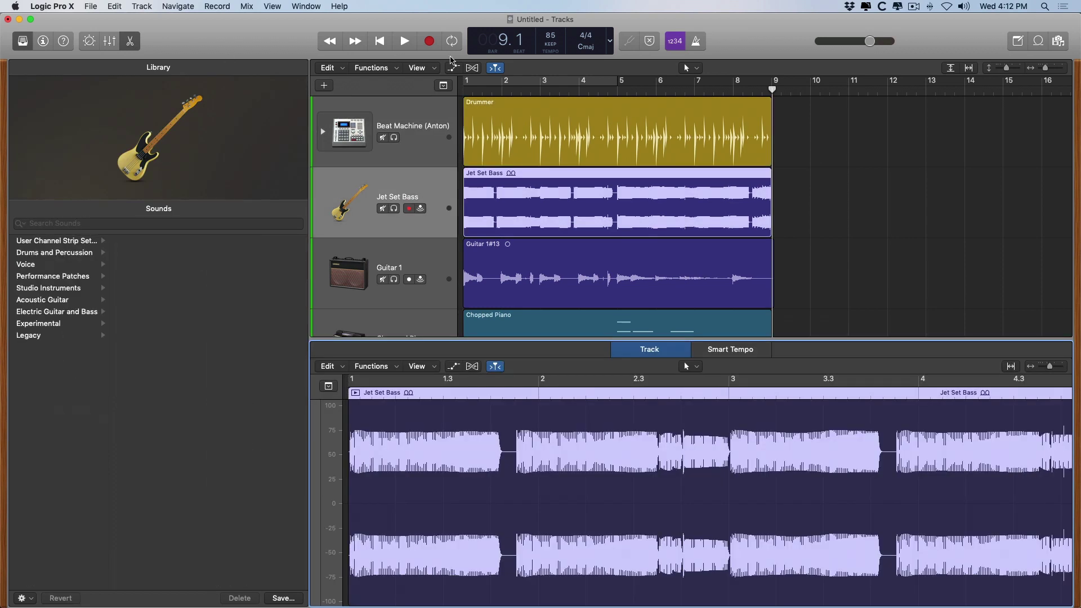
left_click(1037, 41)
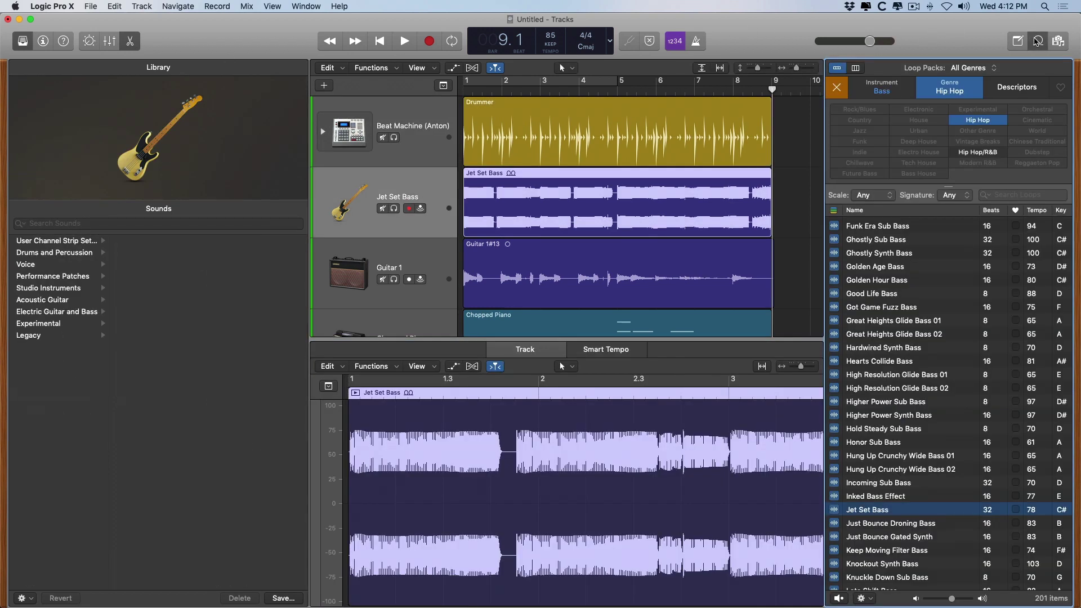
scroll(935, 301, "down", 3)
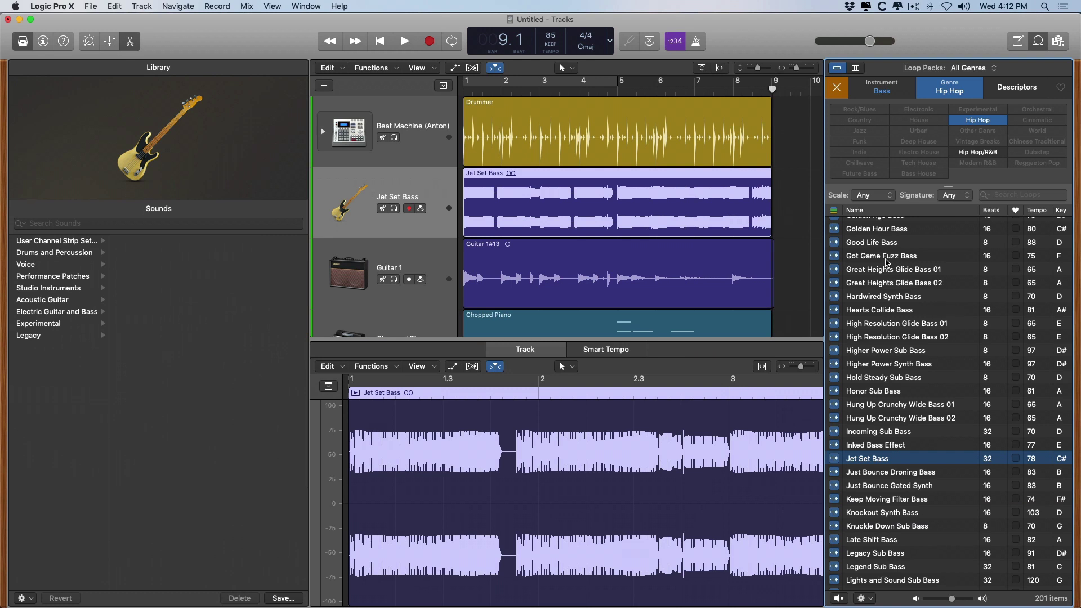
Review the loop browser's instrument and genre filters, and show the Guitar 1 region and its patch with the loop browser hidden.
left_click(878, 89)
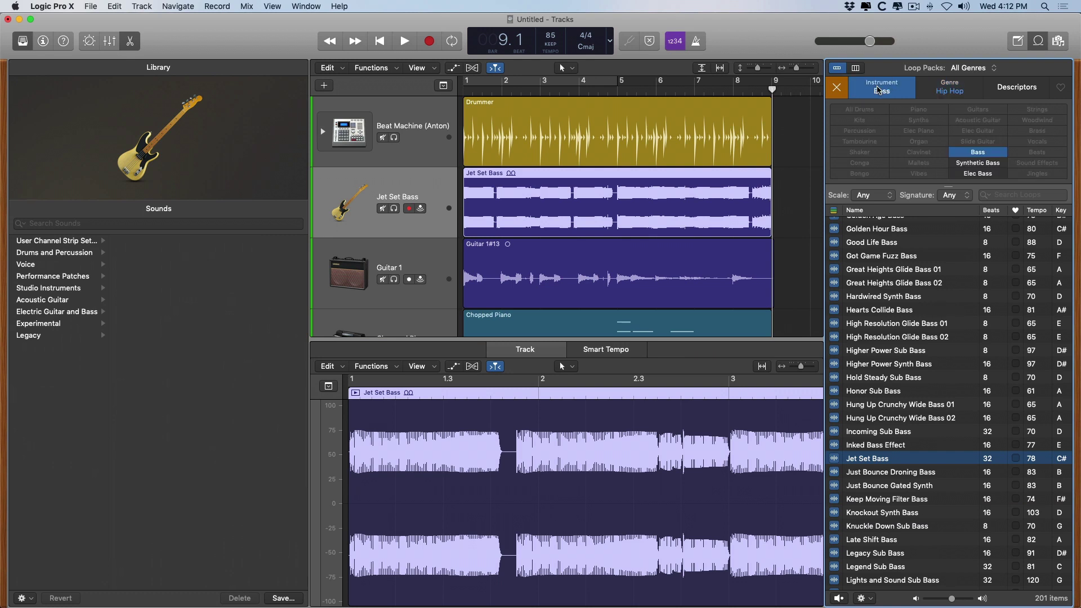
left_click(969, 90)
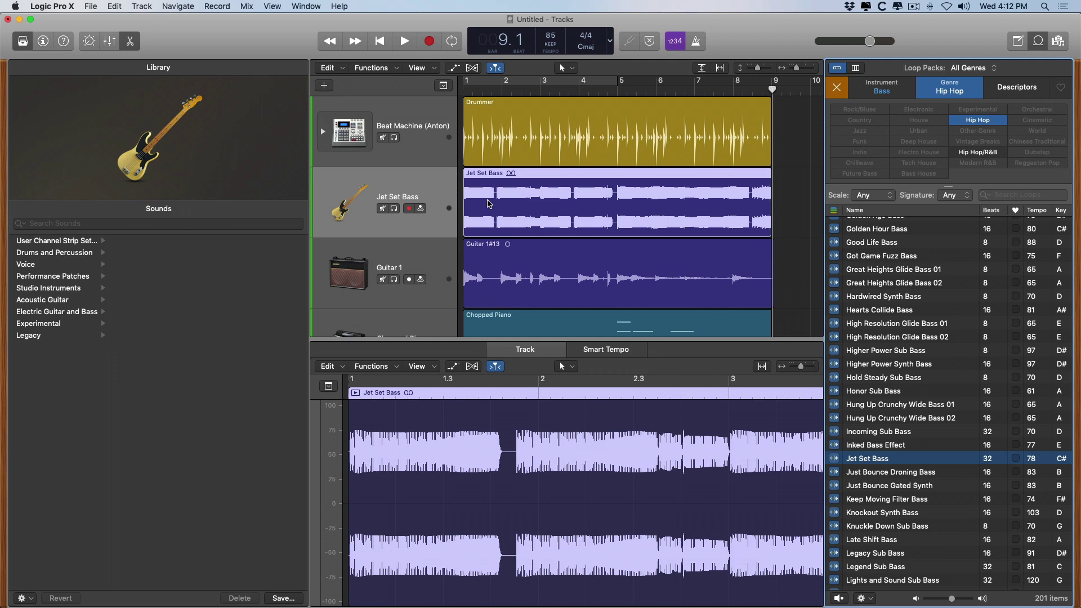
left_click(433, 251)
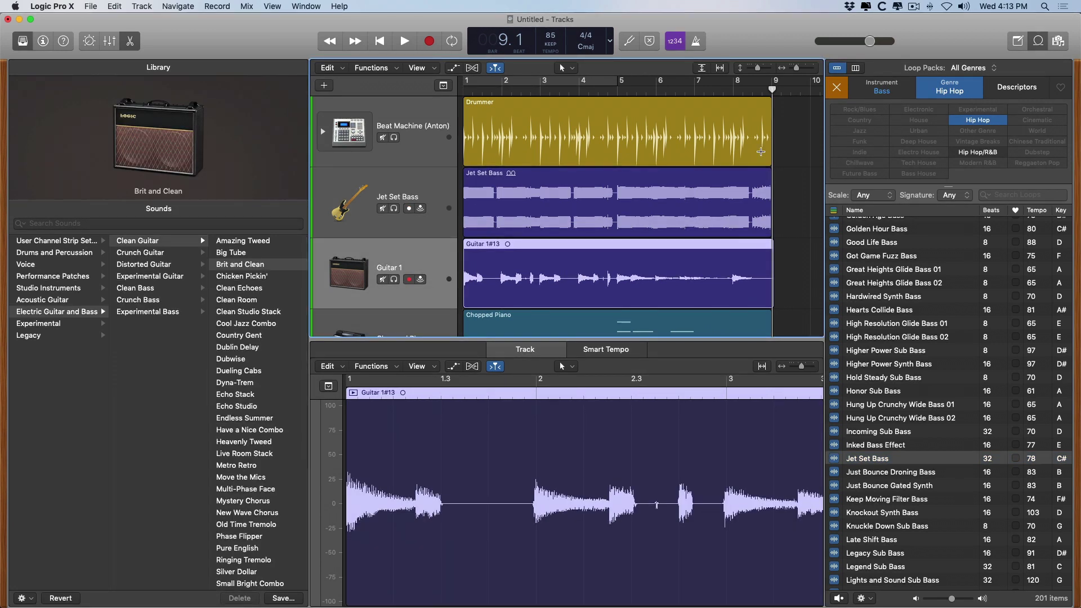
left_click(1037, 41)
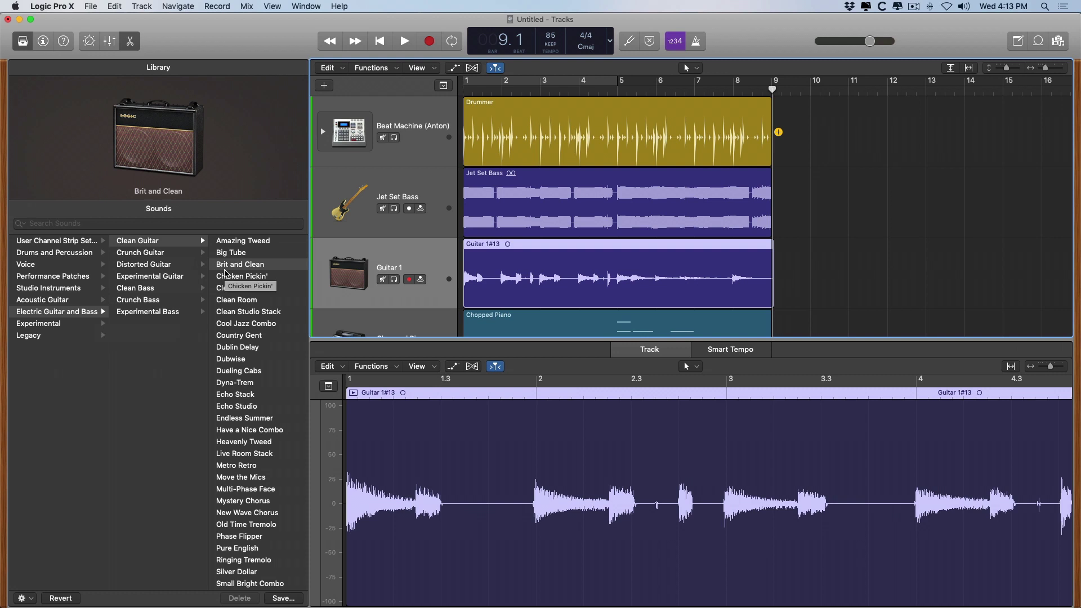
Review the Chopped Piano region's notes and the mixer channels, and return to the full tracks view with Guitar 1's record enable off.
left_click(371, 321)
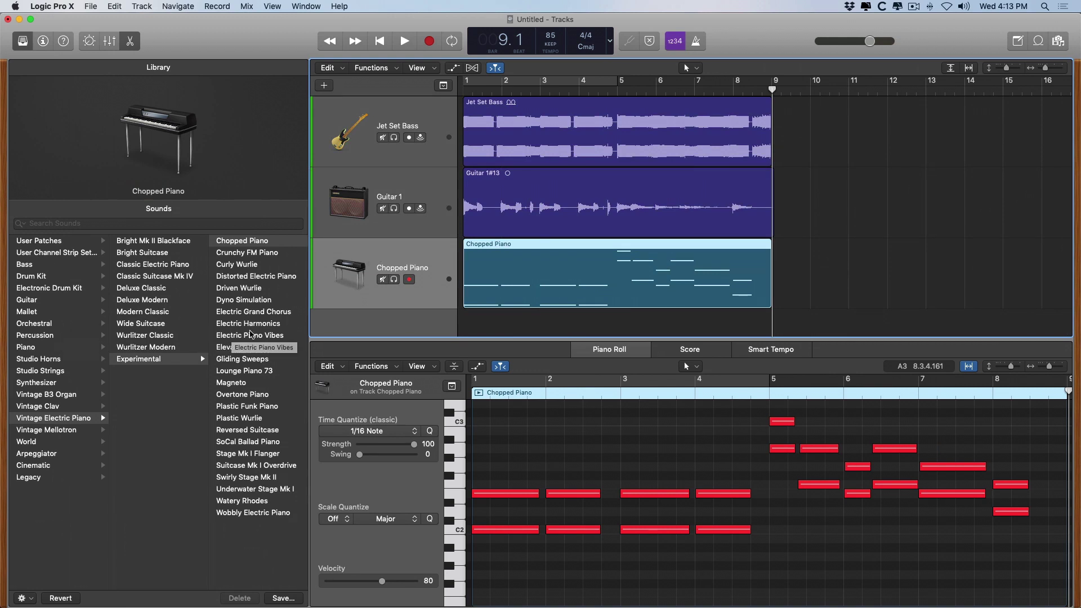
key("x")
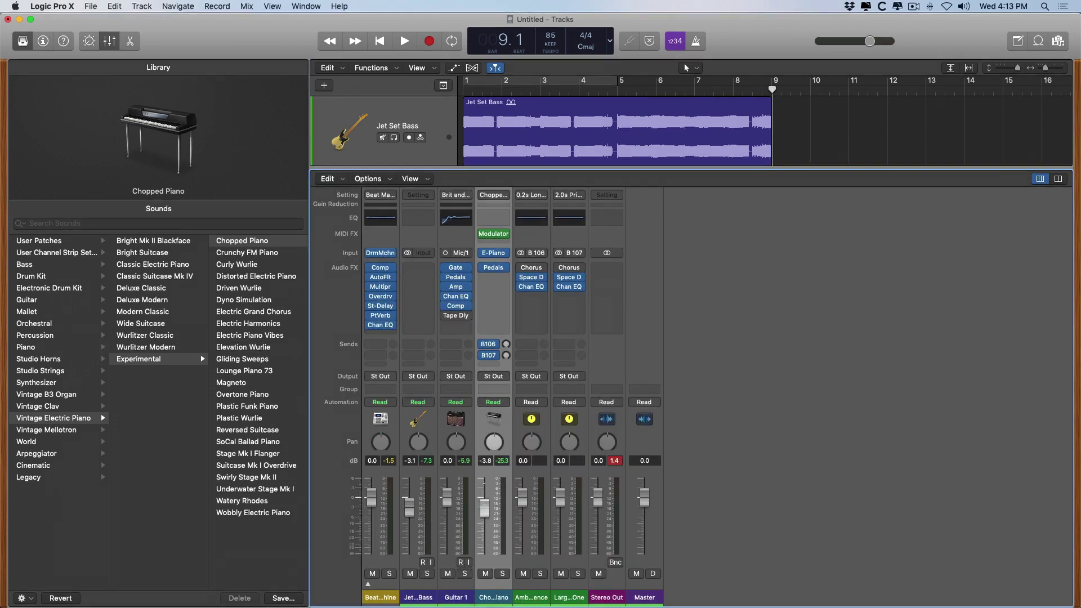
key("x")
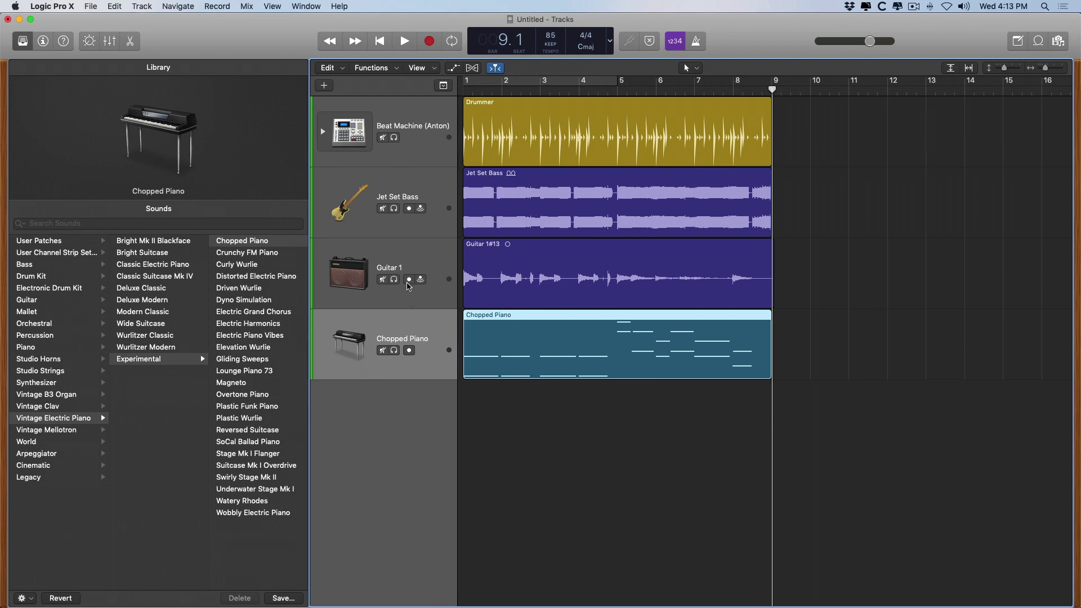
left_click(409, 279)
left_click(408, 280)
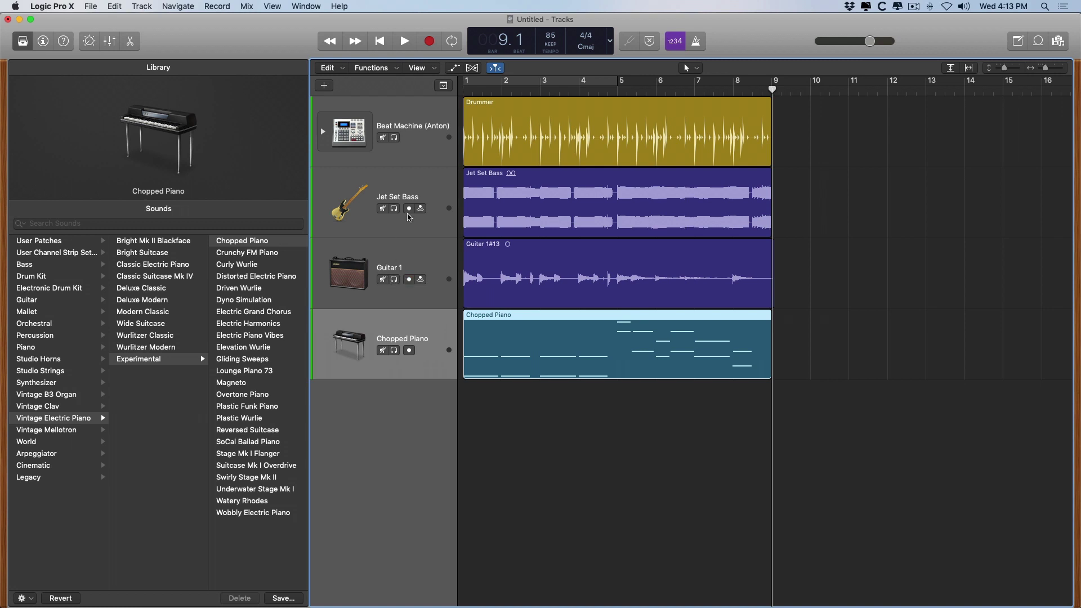